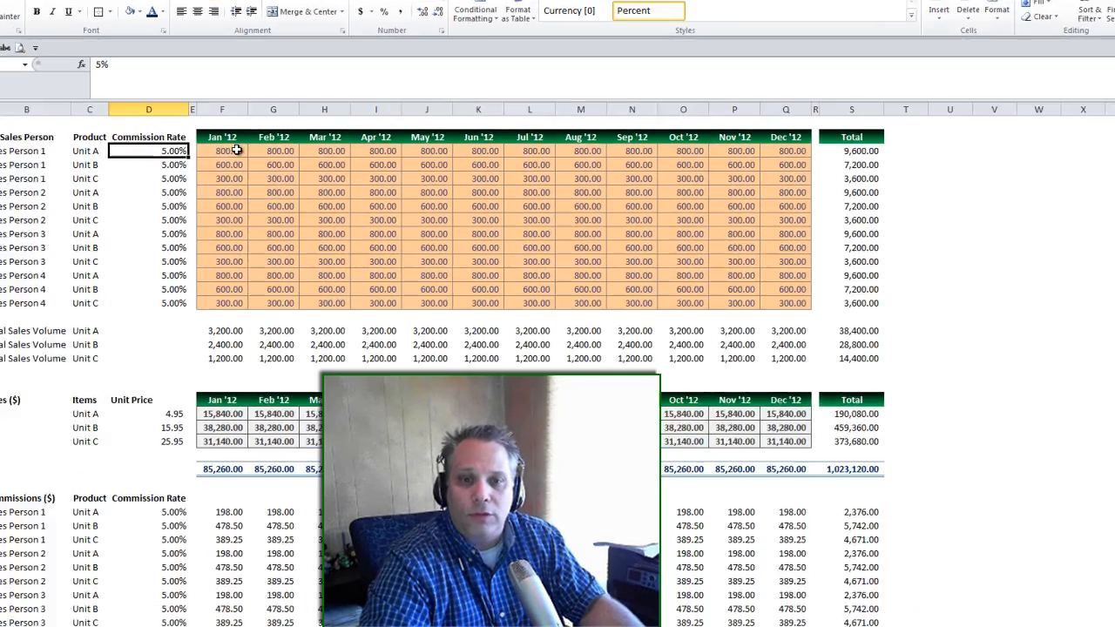
Review the monthly unit volumes in the product model and the monthly Product Sales row on the Profit and Loss sheet.
drag(264, 174, 613, 172)
drag(735, 101, 910, 102)
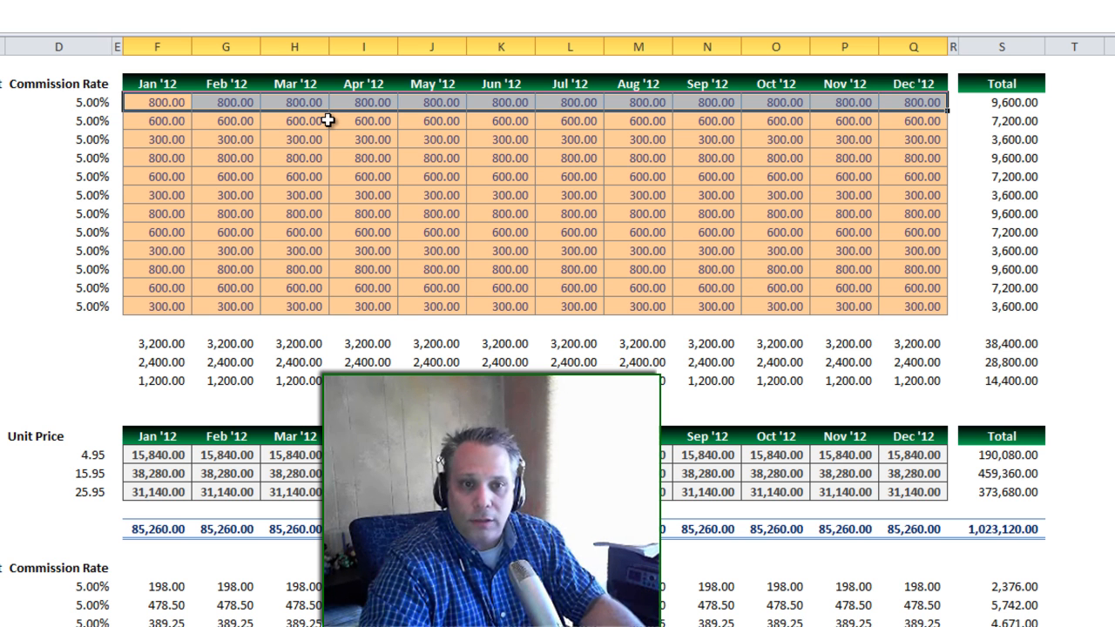
click(129, 270)
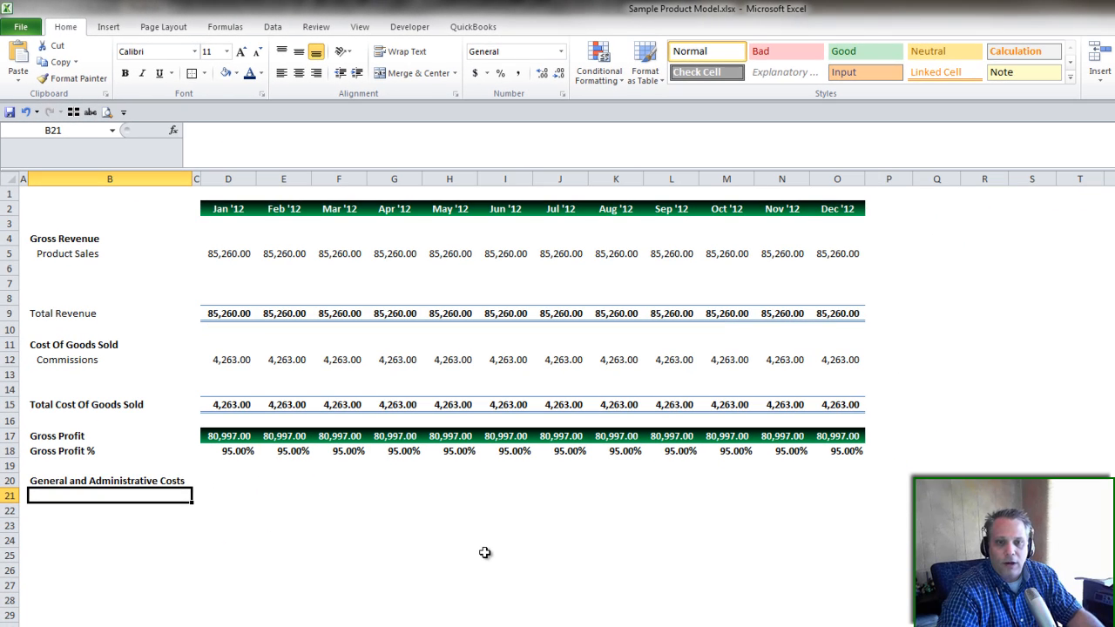
click(486, 552)
click(216, 270)
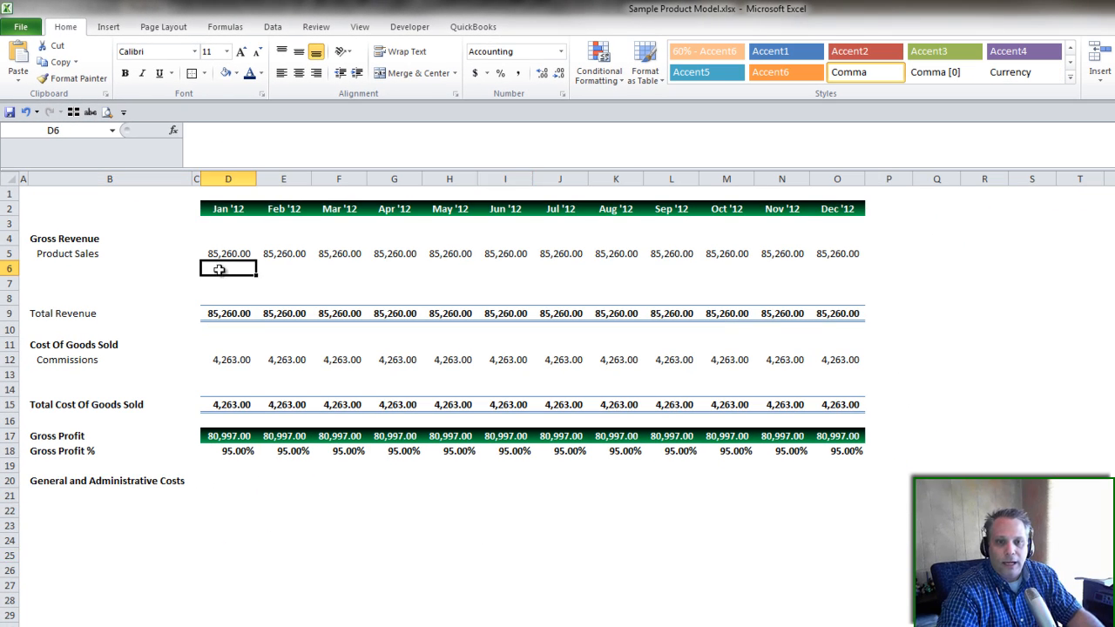
click(225, 253)
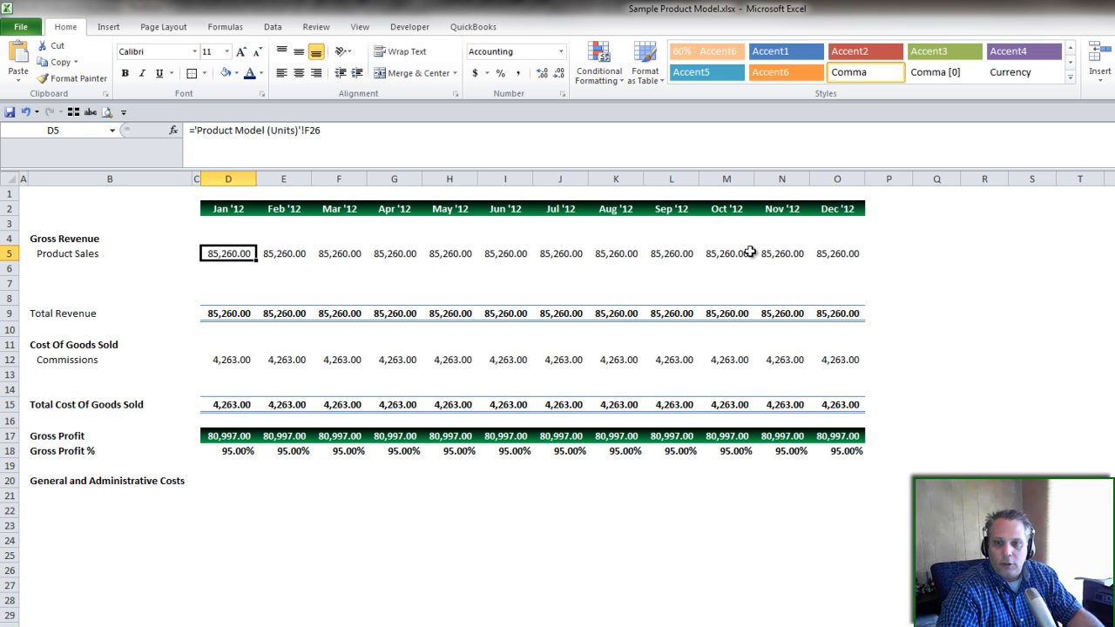
drag(222, 251, 824, 252)
click(216, 267)
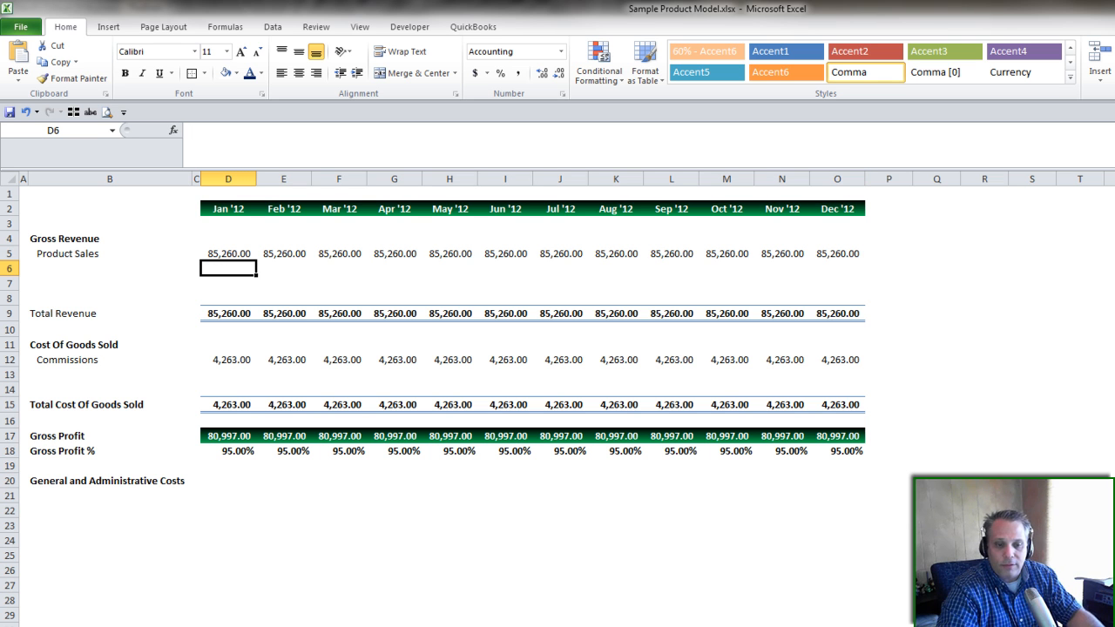
Examine the sales person, product and commission rate columns on the Product Model (Units) sheet.
click(366, 625)
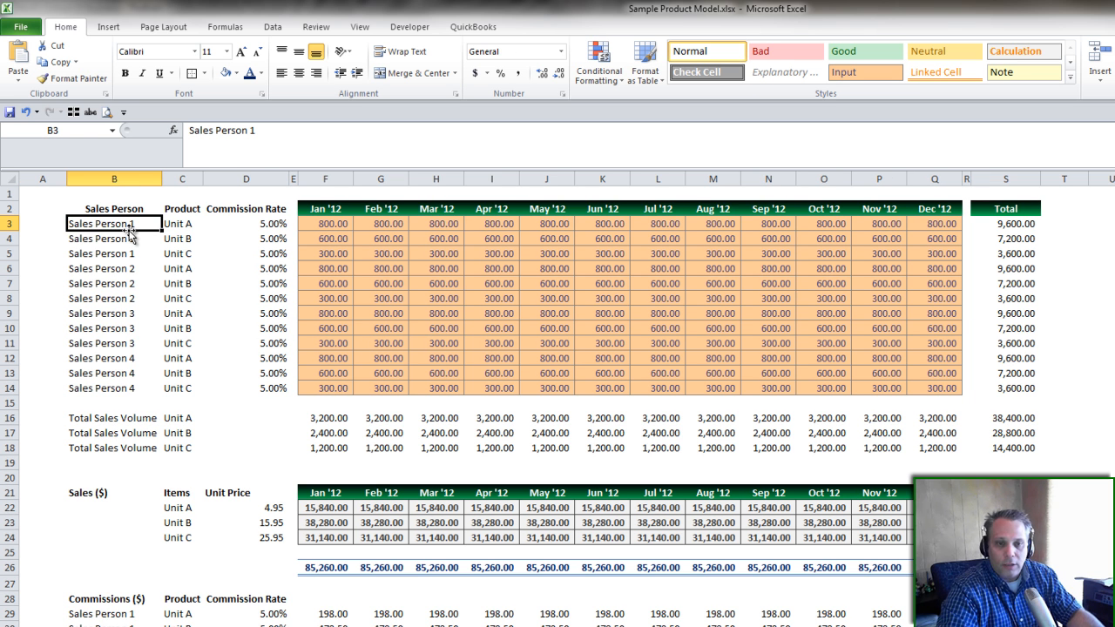
shift+click(94, 390)
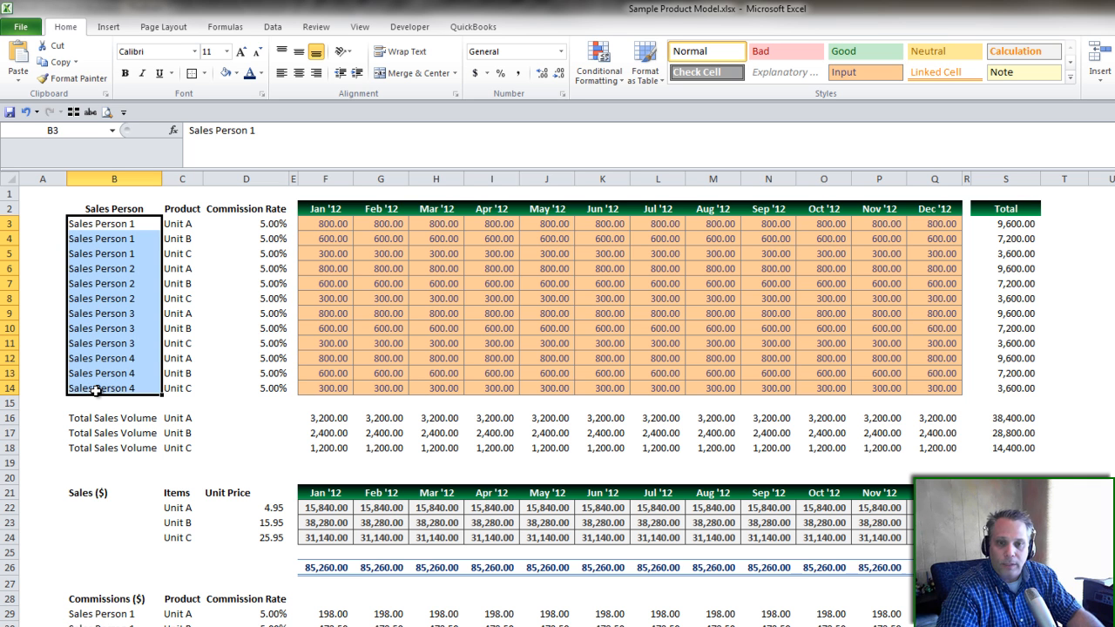
drag(189, 226, 187, 253)
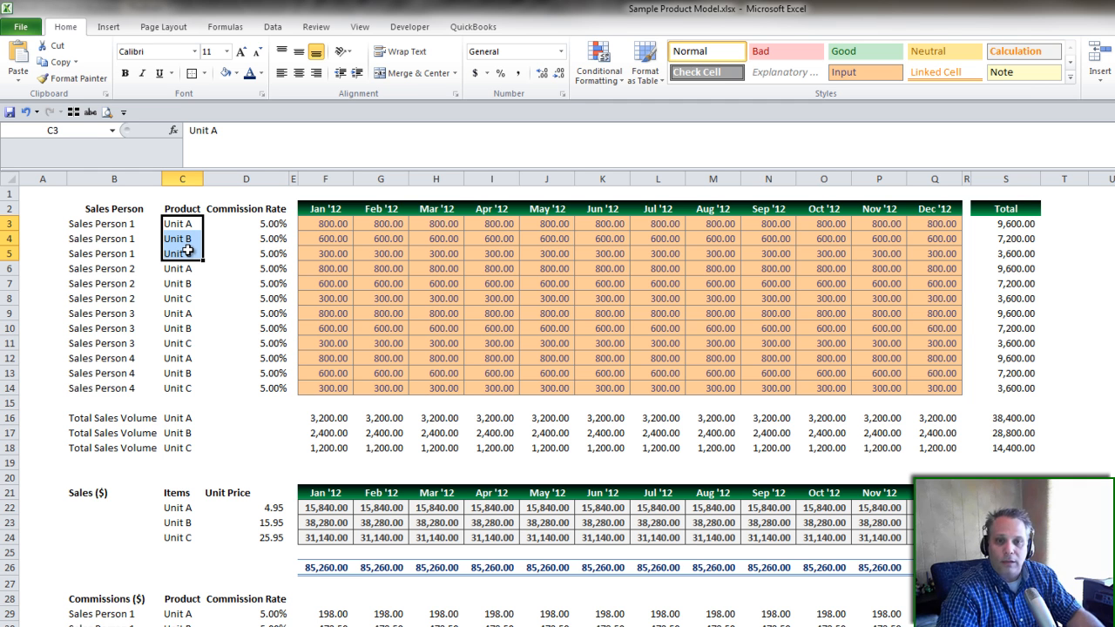
click(264, 223)
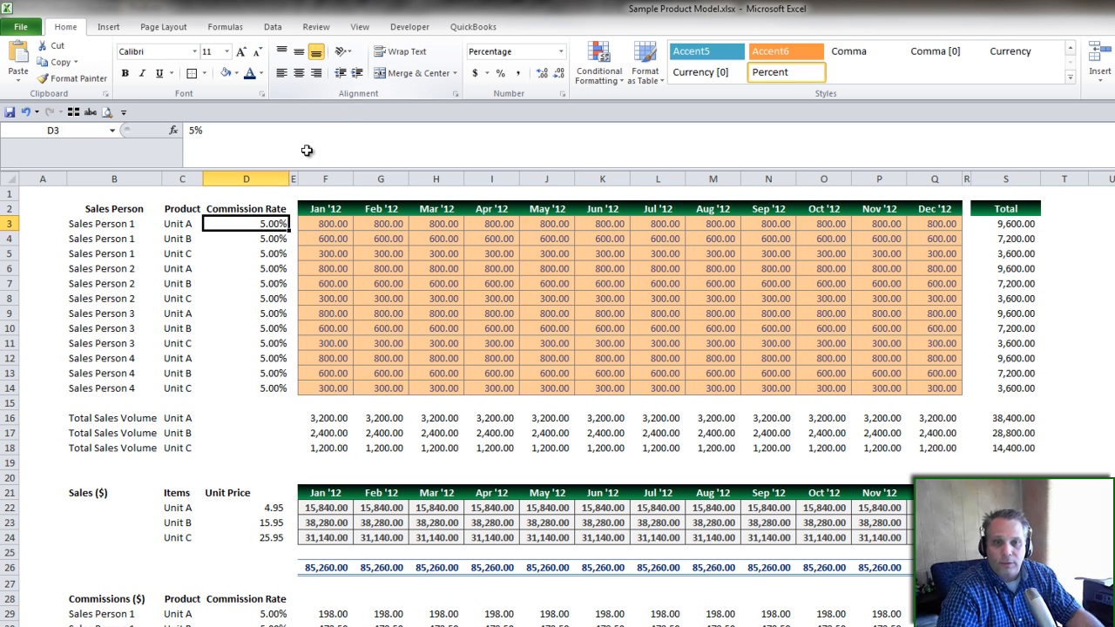
click(83, 227)
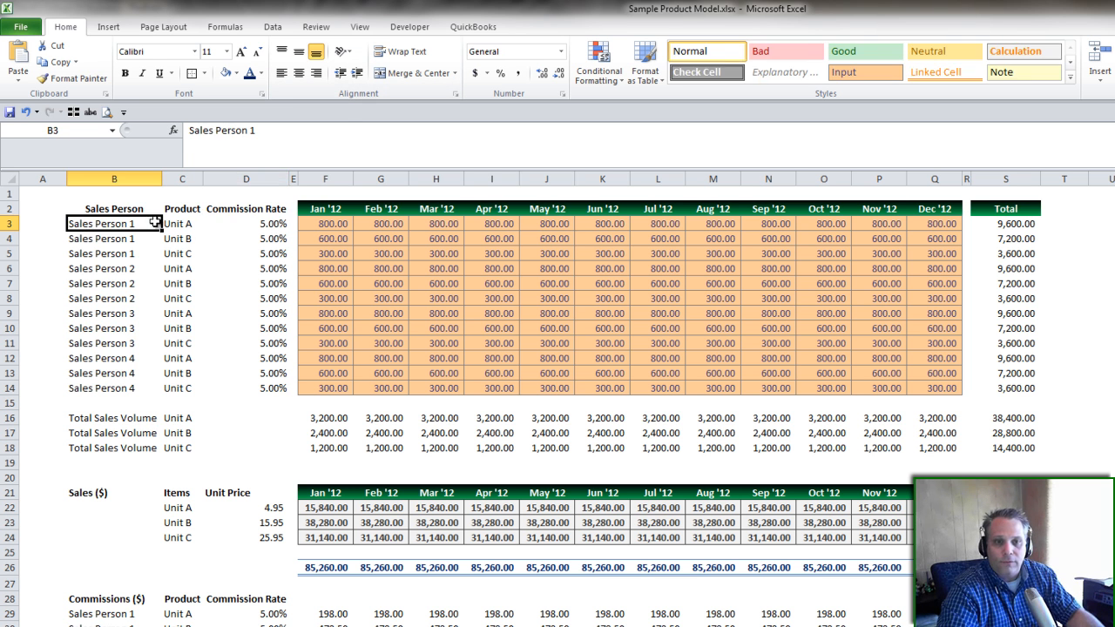
click(281, 223)
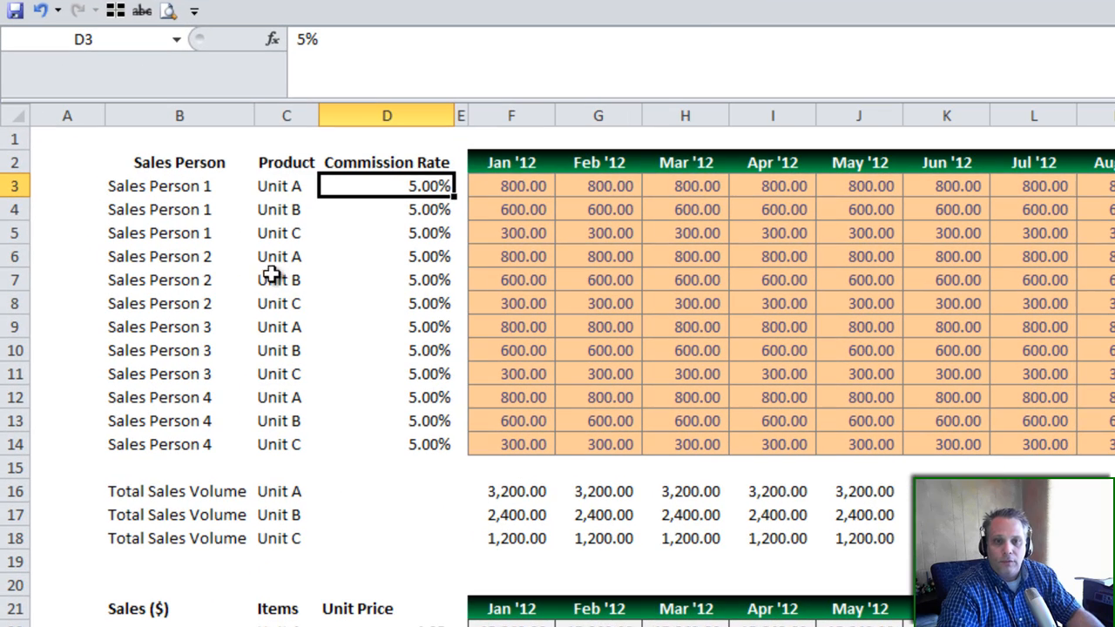
click(274, 181)
Set Sales Person 1's commission rate for Unit A to 7.5% in the upper table.
click(431, 192)
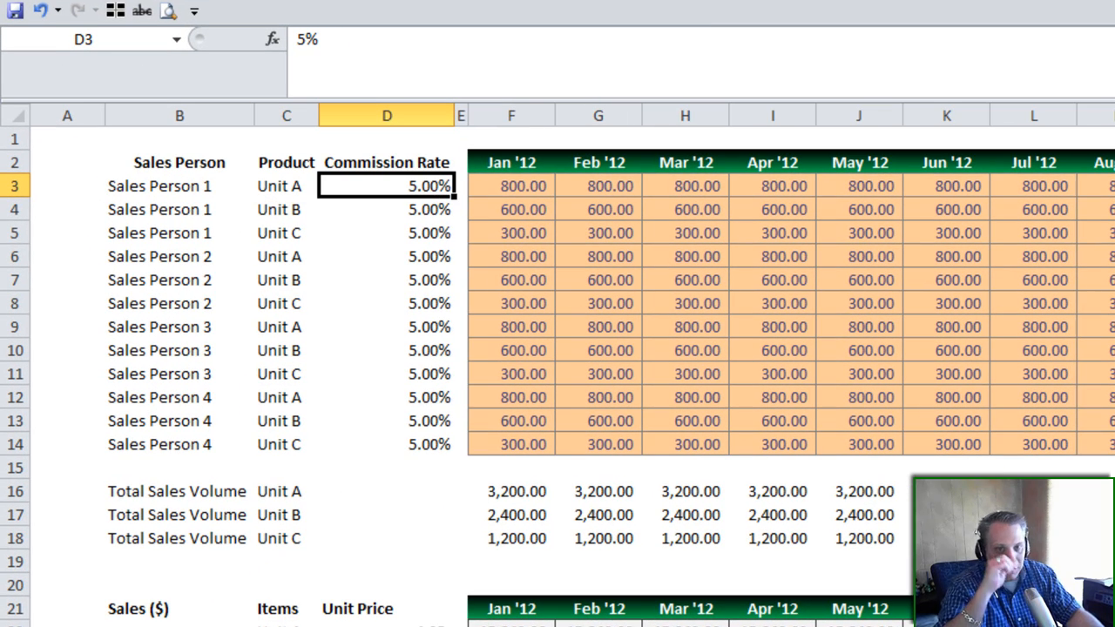
text(7.5)
key(Return)
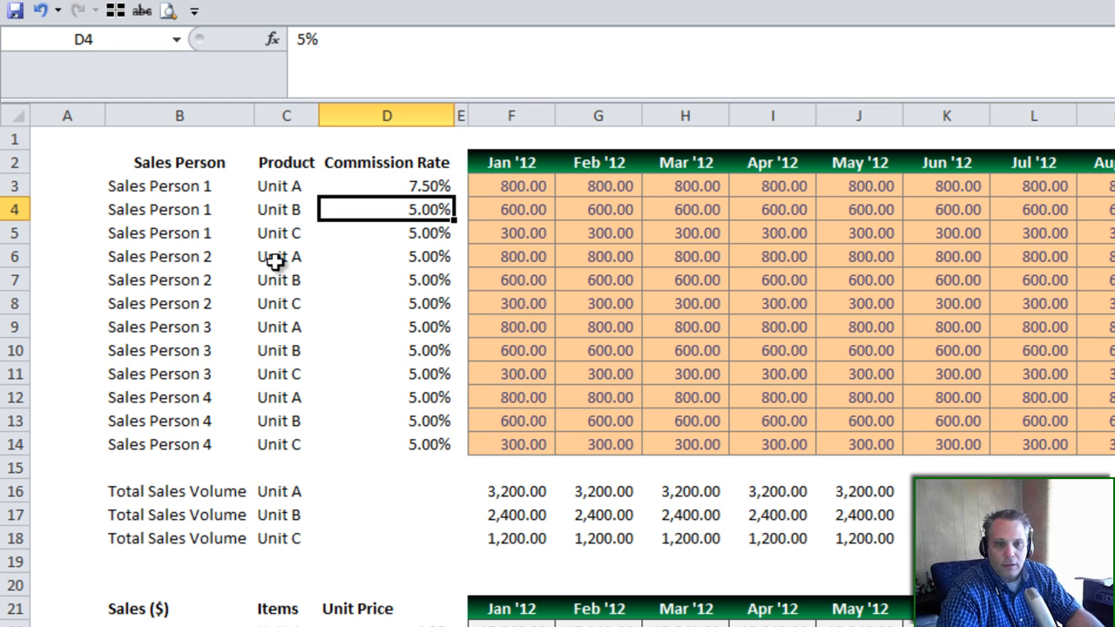
Set Sales Person 2's commission rate to 4% for Units A, B and C in the upper table.
click(422, 257)
drag(422, 257, 427, 296)
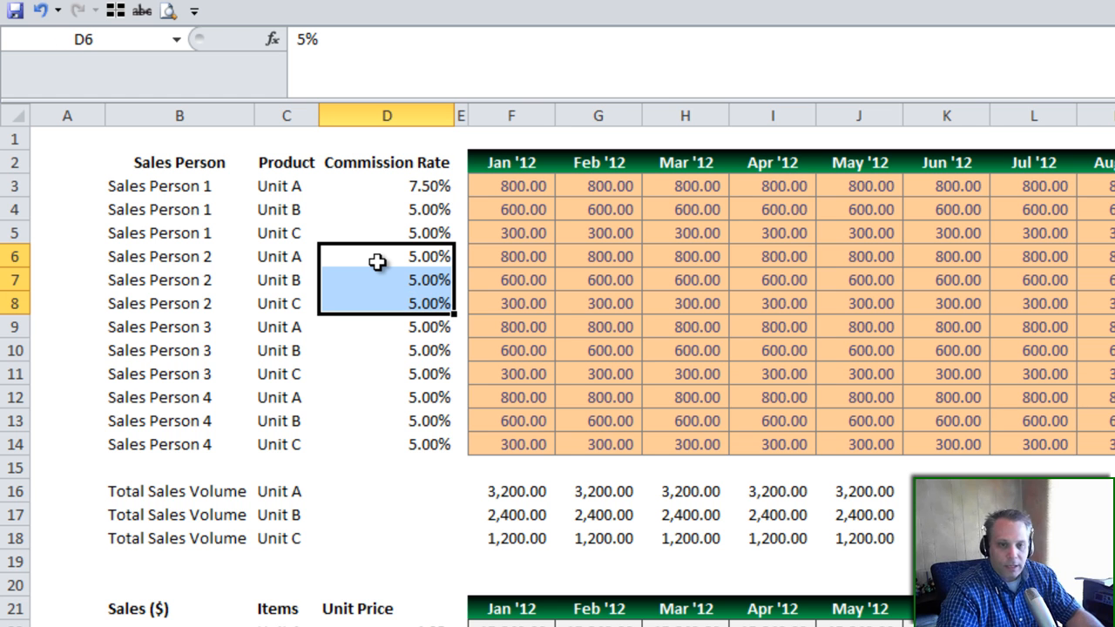
text(4%)
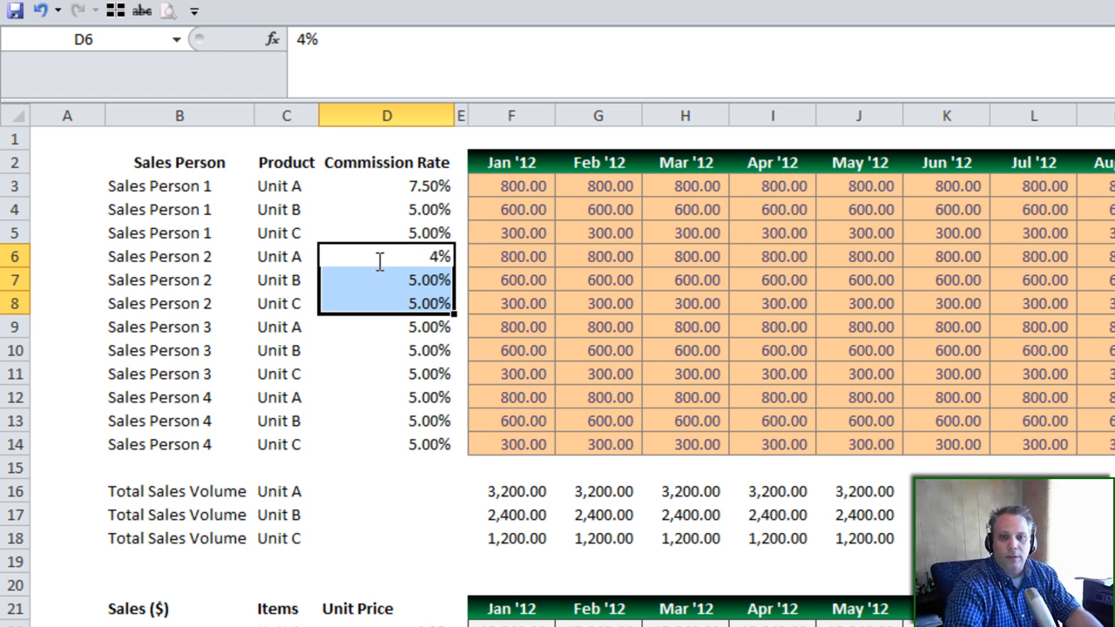
key(ctrl+Return)
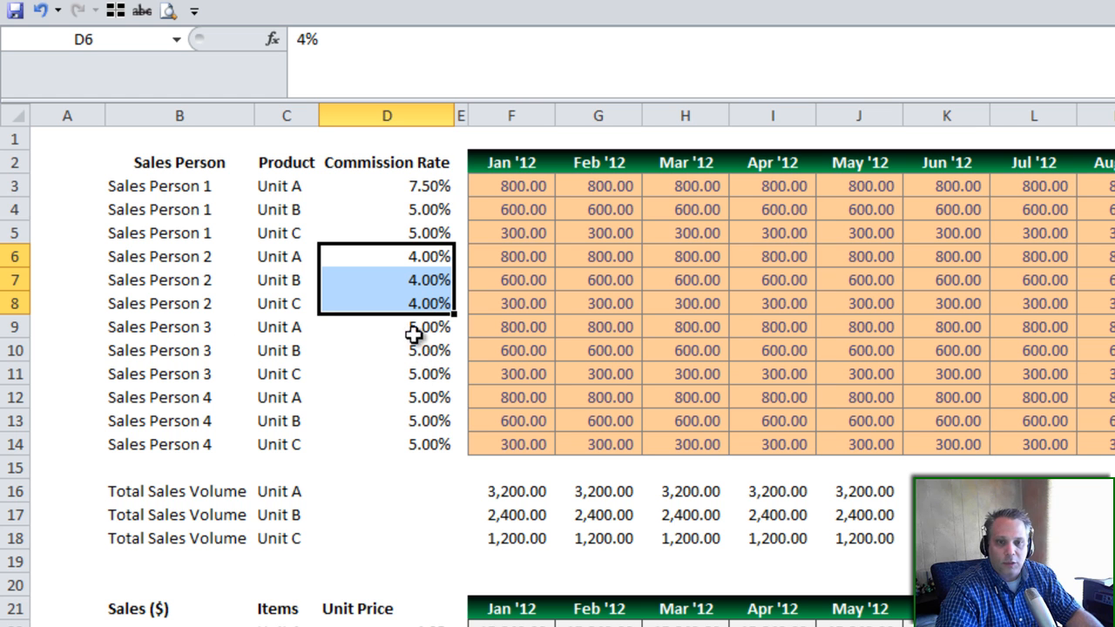
Set Sales Person 4's commission rate to 1% for Units A, B and C in the upper table.
drag(422, 331, 423, 357)
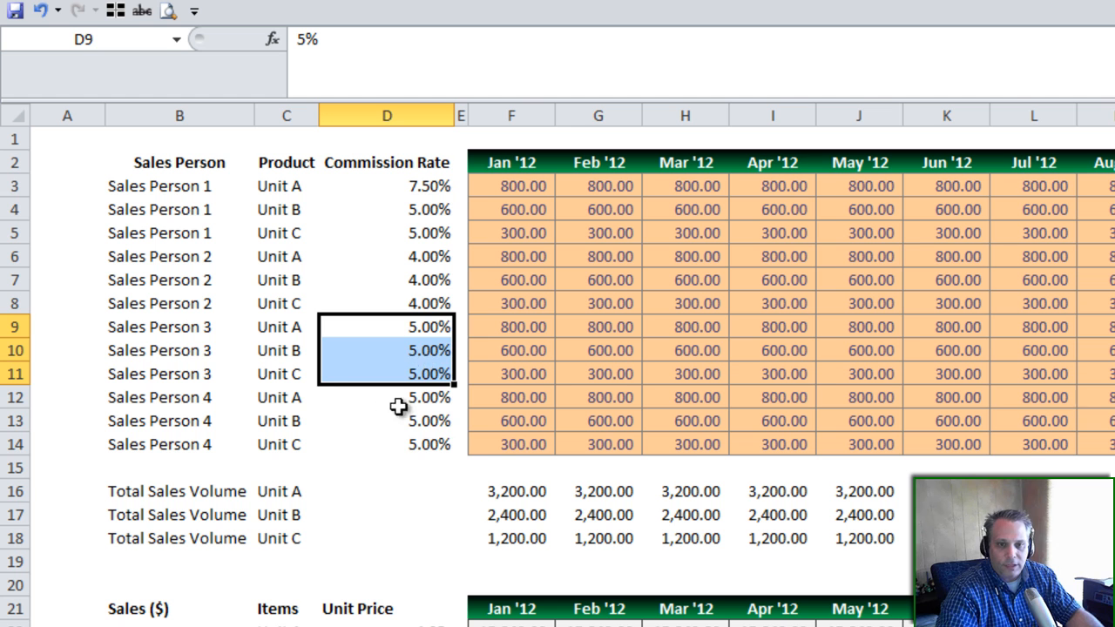
drag(418, 400, 417, 443)
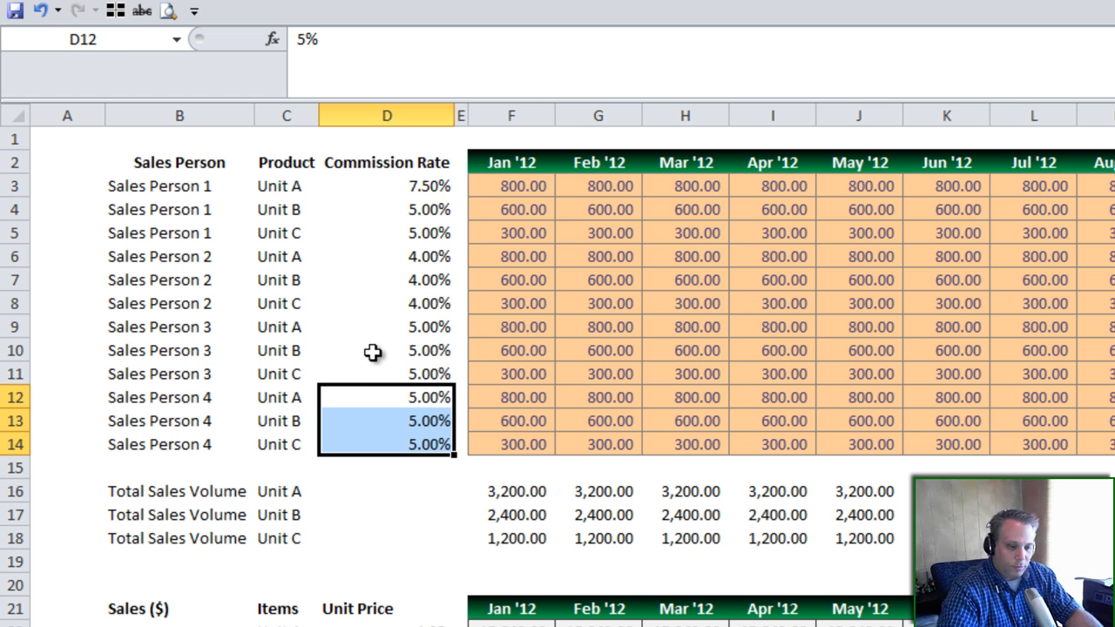
text(1%)
key(ctrl+Return)
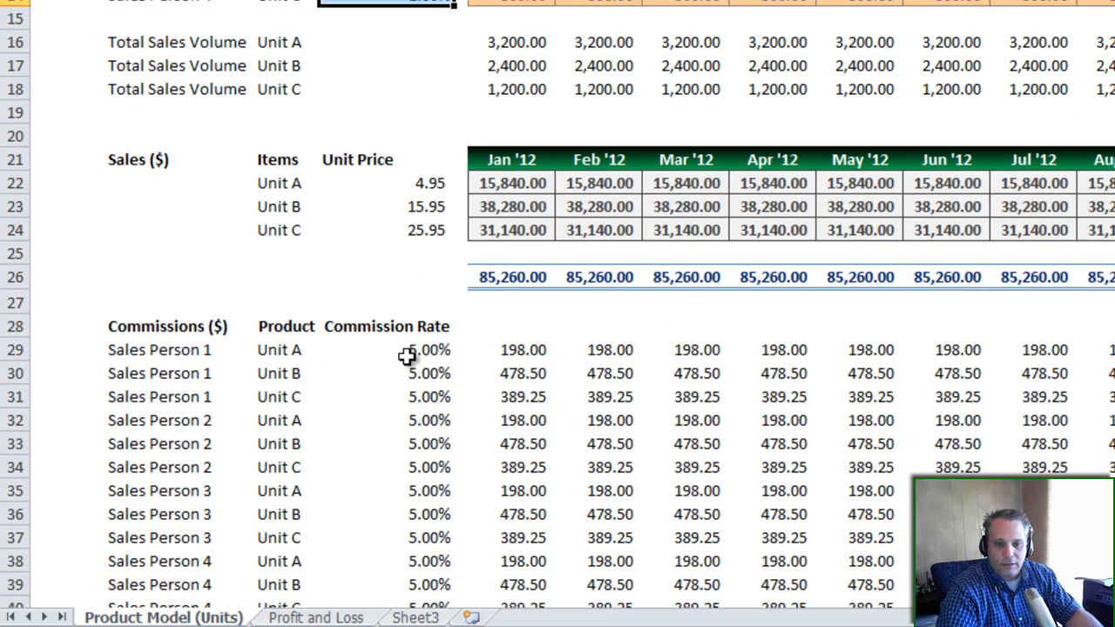
Link the first commission rate in the Commissions ($) section with =D3 and copy the formula down through all sales persons to D40.
click(410, 353)
scroll(602, 400, down, 1)
scroll(602, 400, down, 1)
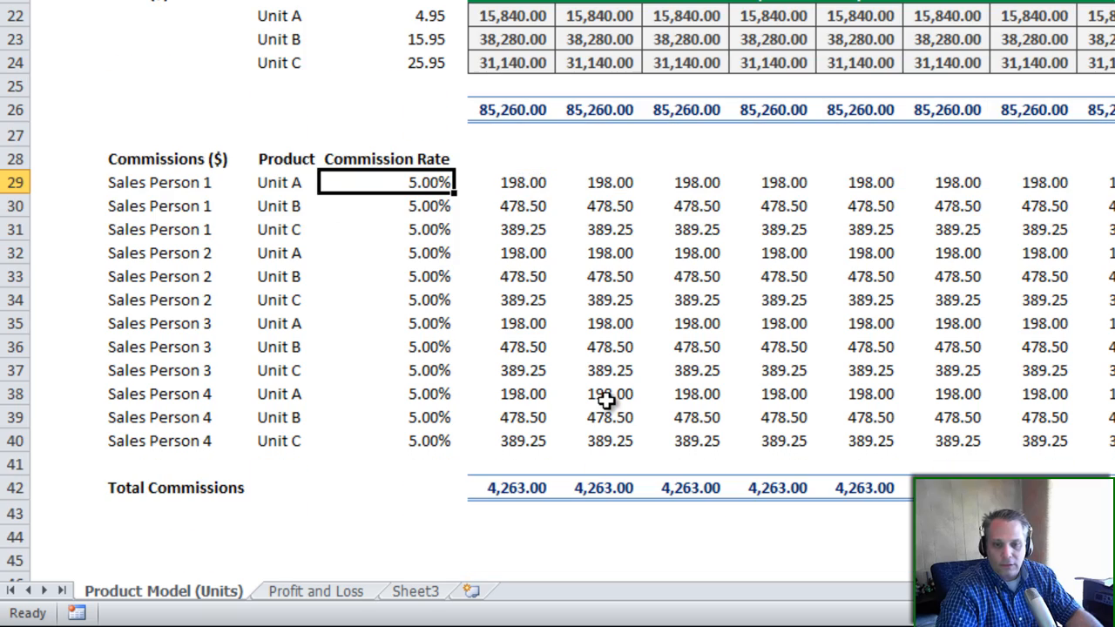
text(=)
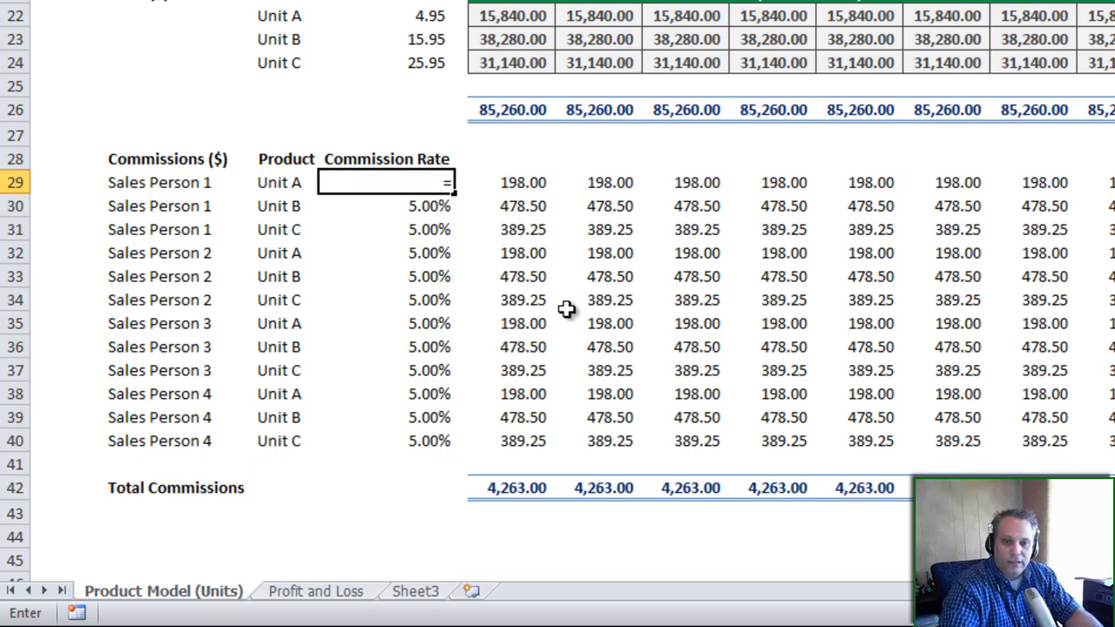
scroll(567, 309, up, 2)
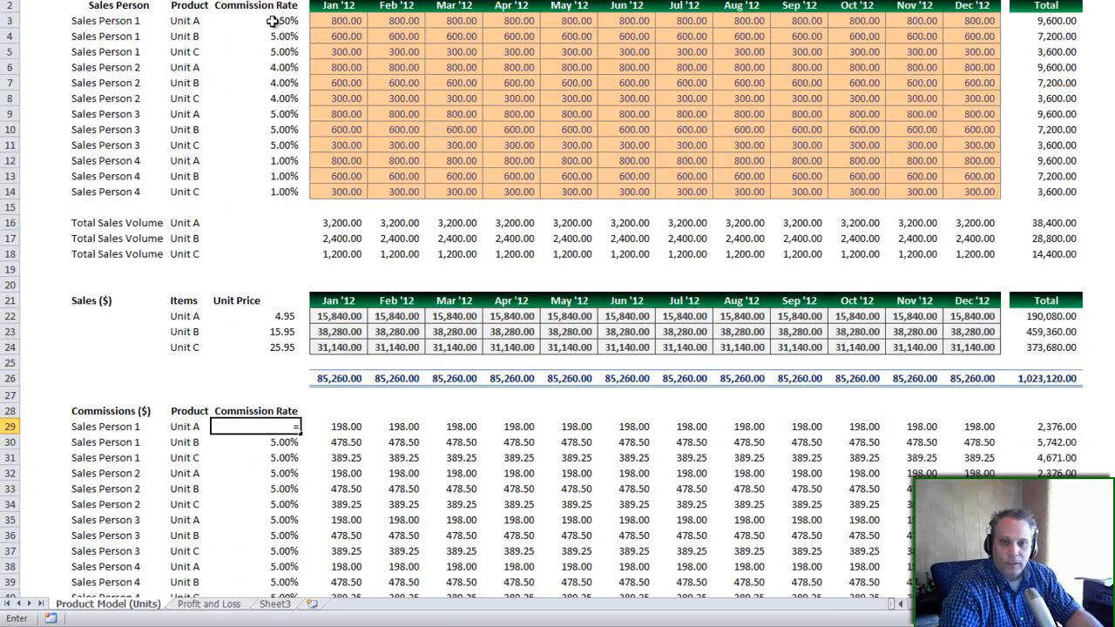
click(277, 21)
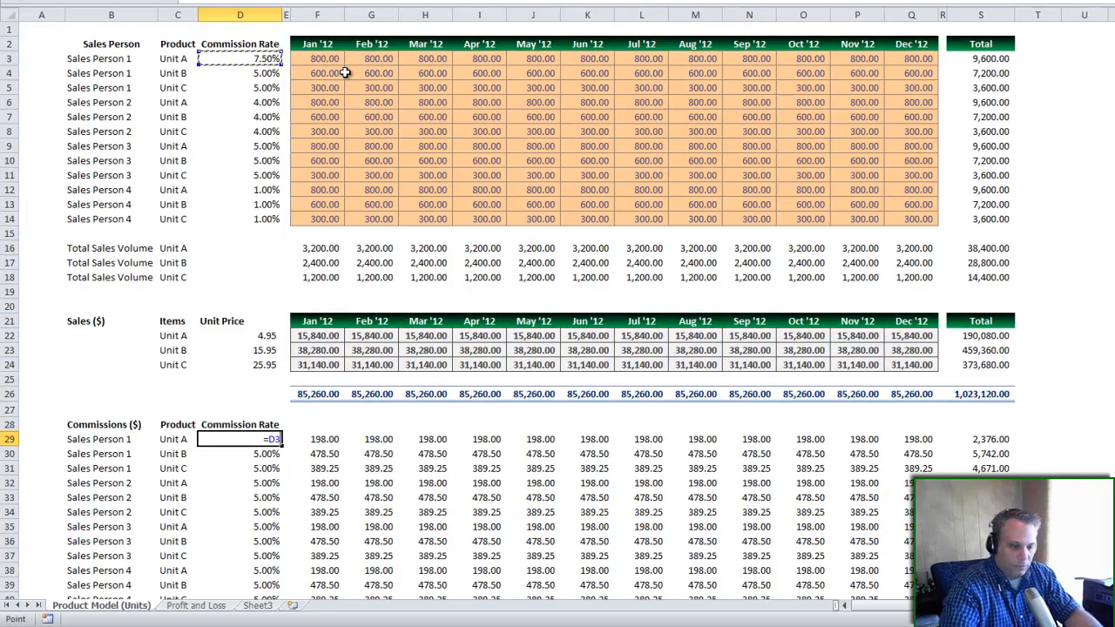
key(Return)
key(ctrl+c)
key(ctrl+shift+Down)
key(ctrl+v)
key(Escape)
Compare the commission rates in D3:D14 with the linked rates and monthly amounts in the Commissions ($) section.
key(ctrl+Up)
key(ctrl+Up)
key(ctrl+Up)
key(ctrl+Up)
key(ctrl+Up)
key(Down)
key(ctrl+Down)
key(ctrl+Down)
key(ctrl+Down)
key(ctrl+Down)
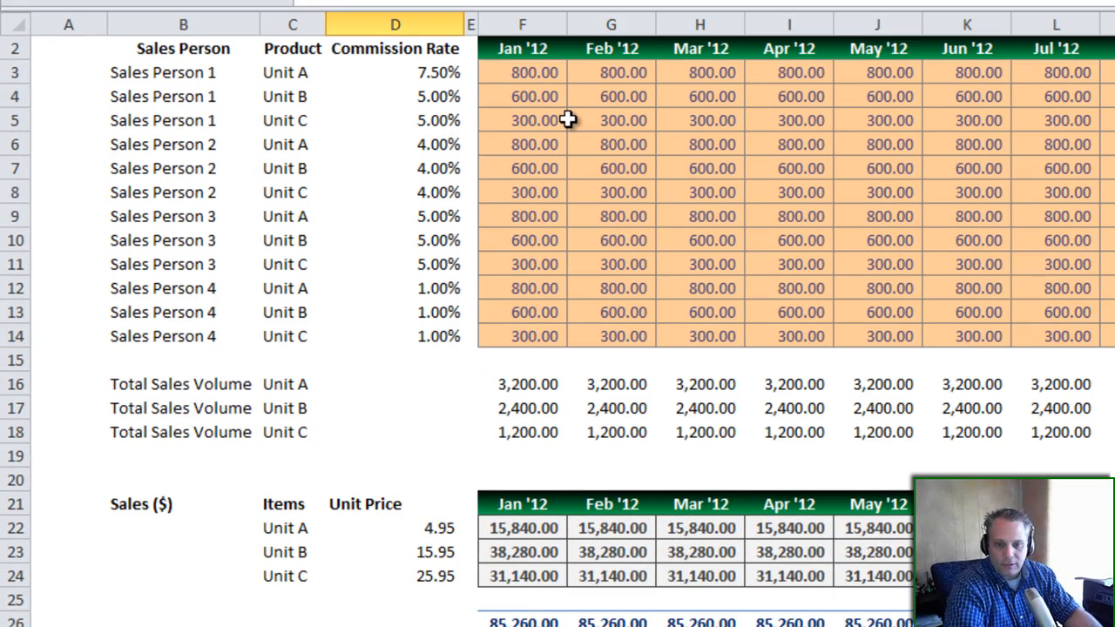
scroll(567, 120, down, 2)
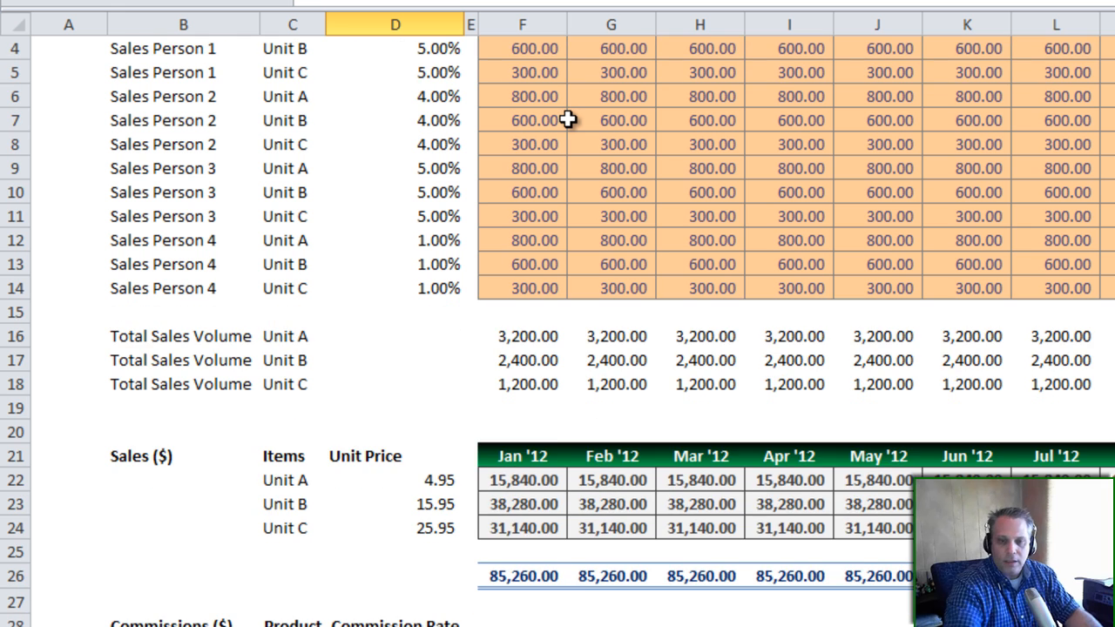
scroll(498, 174, up, 3)
click(422, 93)
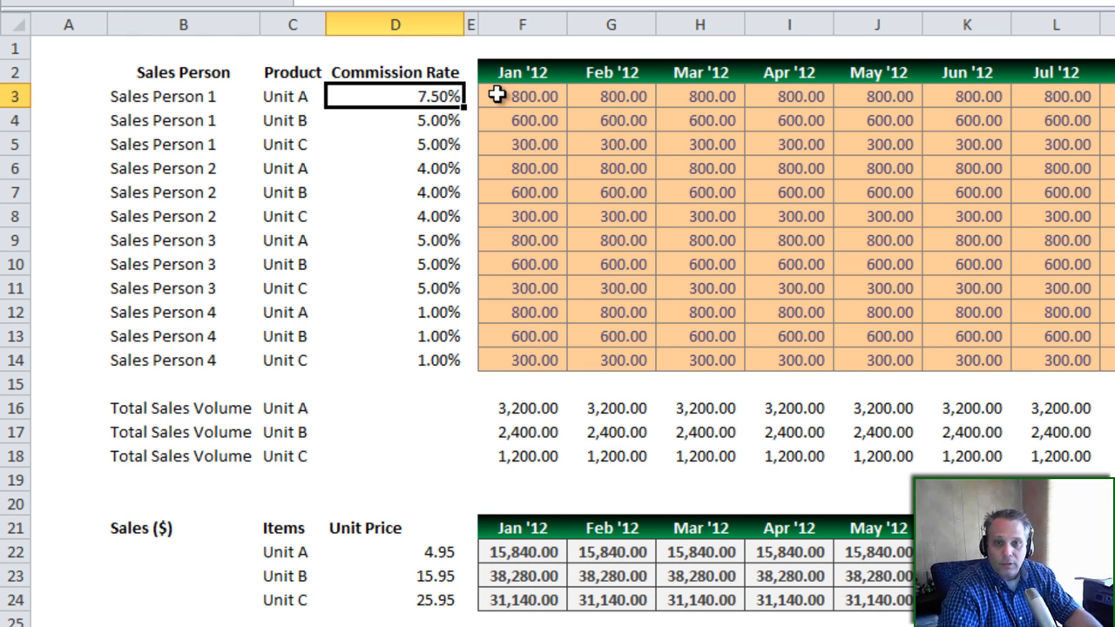
click(540, 101)
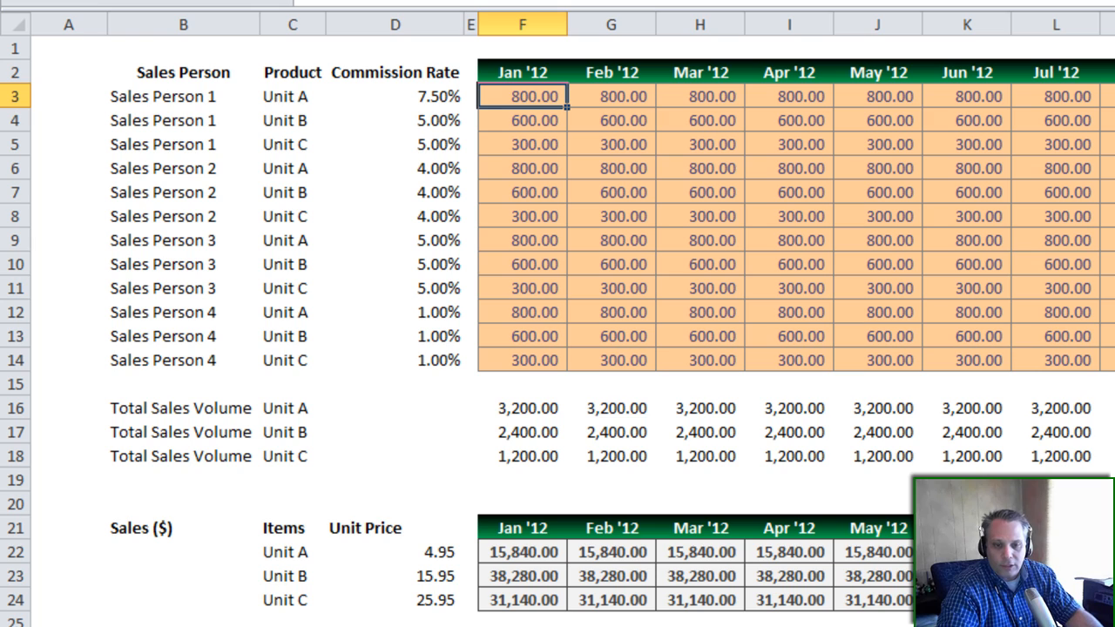
click(428, 323)
scroll(428, 323, down, 2)
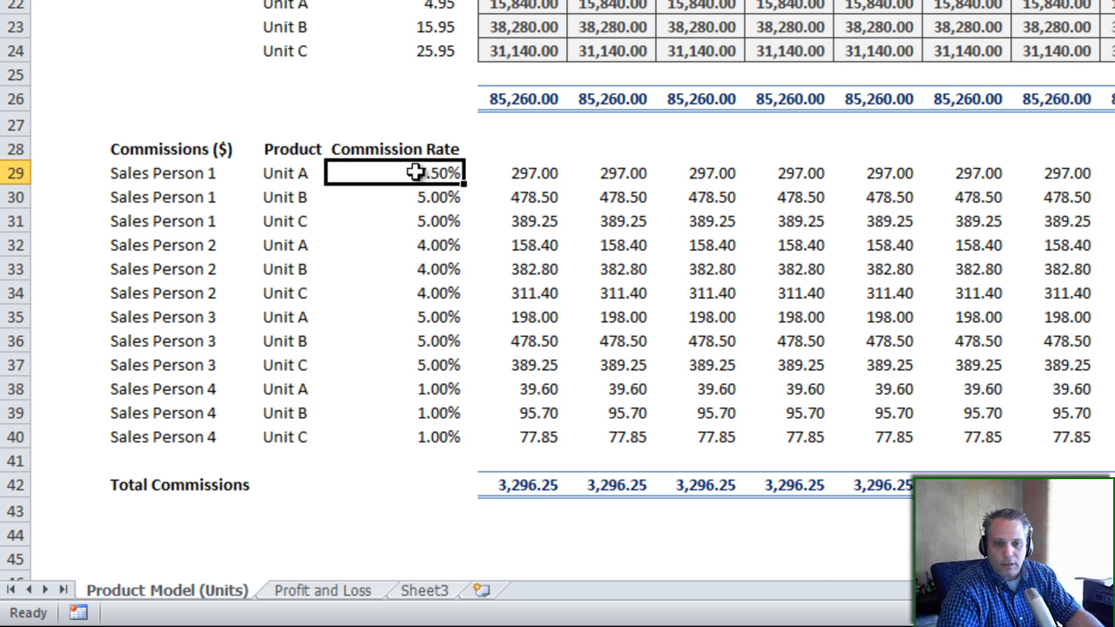
scroll(409, 172, up, 2)
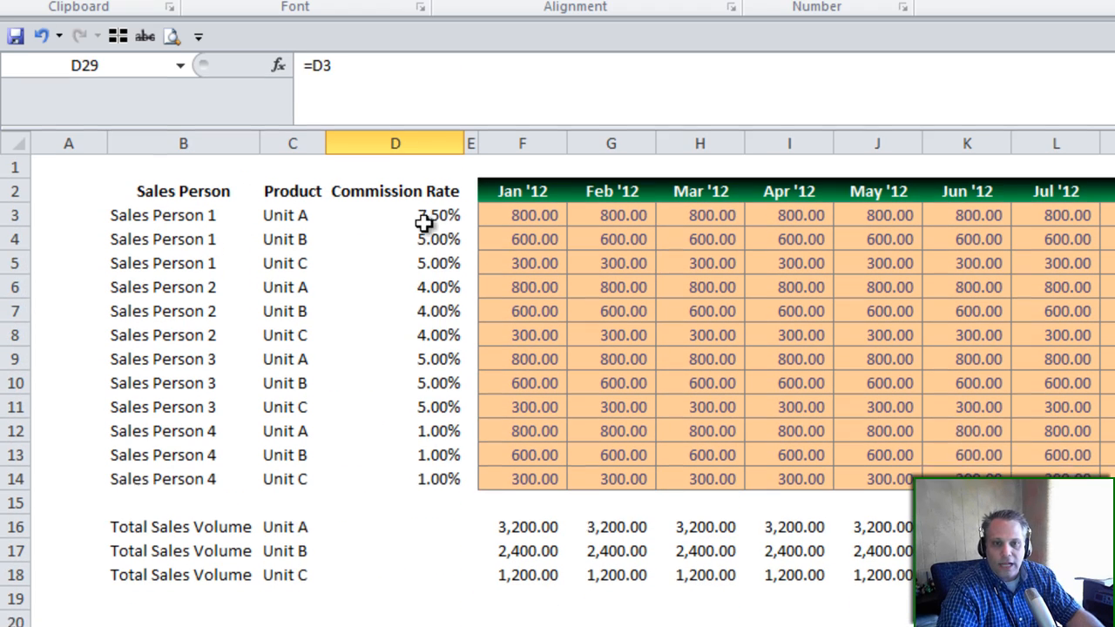
drag(424, 225, 405, 488)
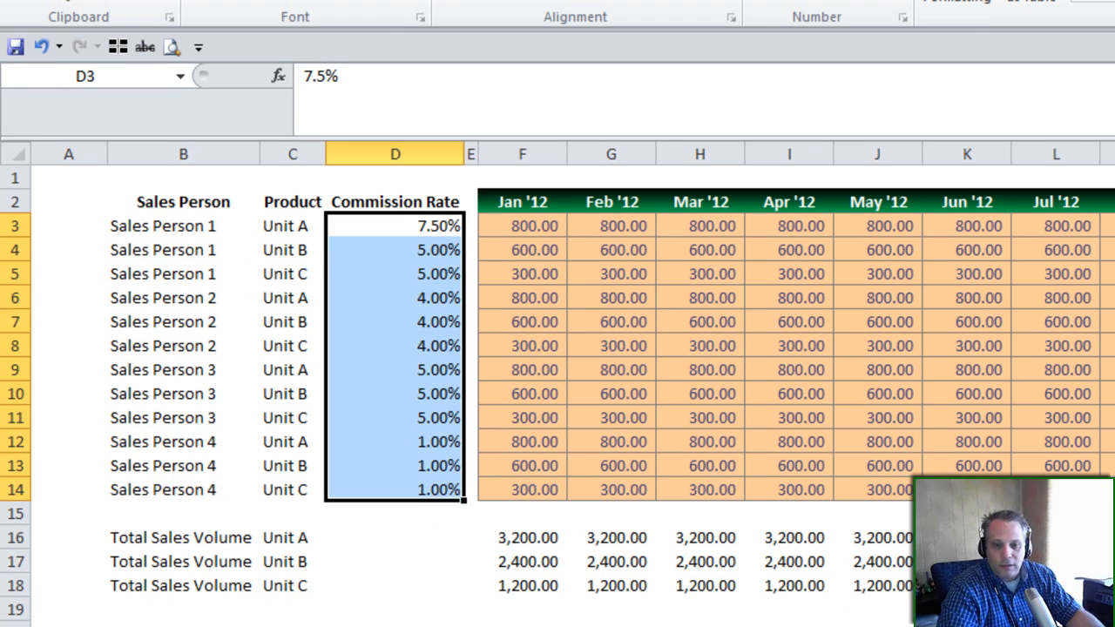
click(418, 488)
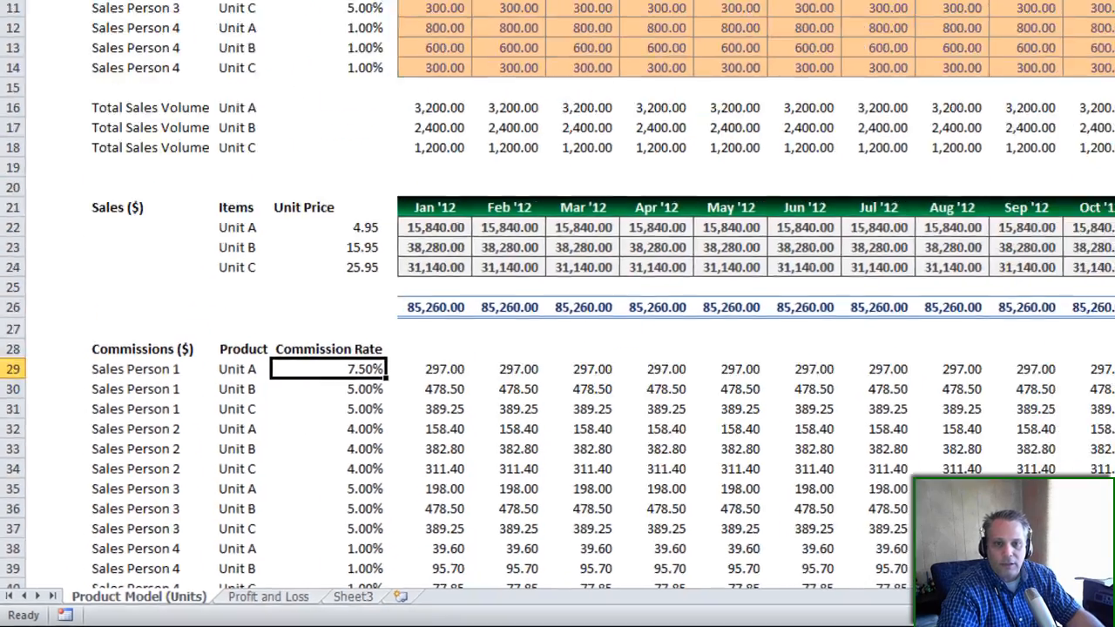
Set Sales Person 1's commission rate to 7.5% for Units A, B and C in D3:D5 and check the Commissions ($) section.
click(242, 101)
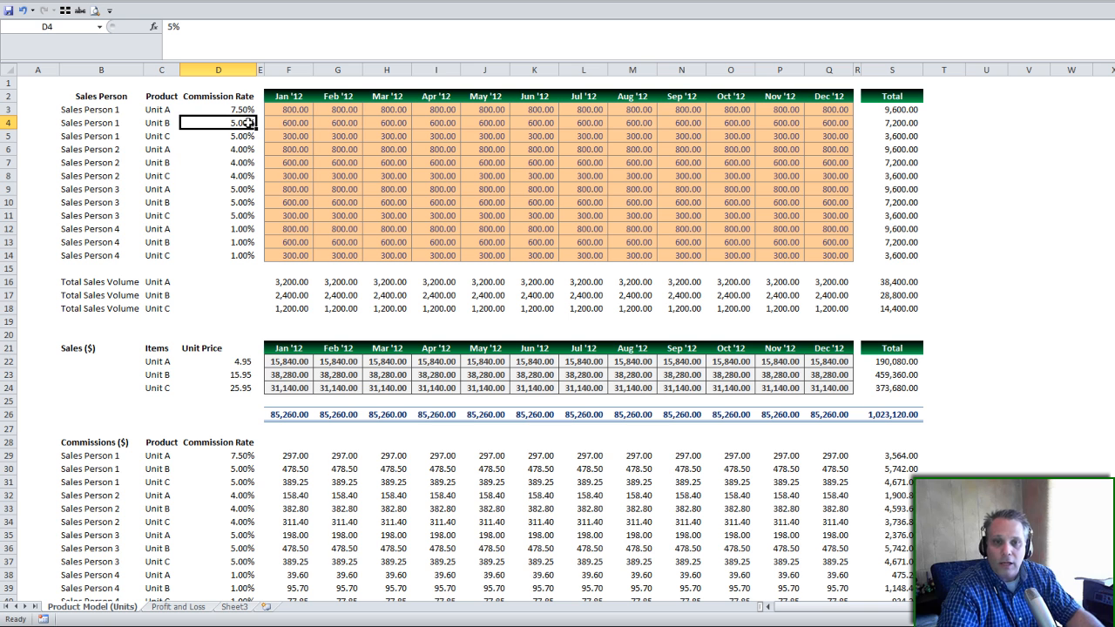
drag(228, 112, 222, 135)
text(7.5%)
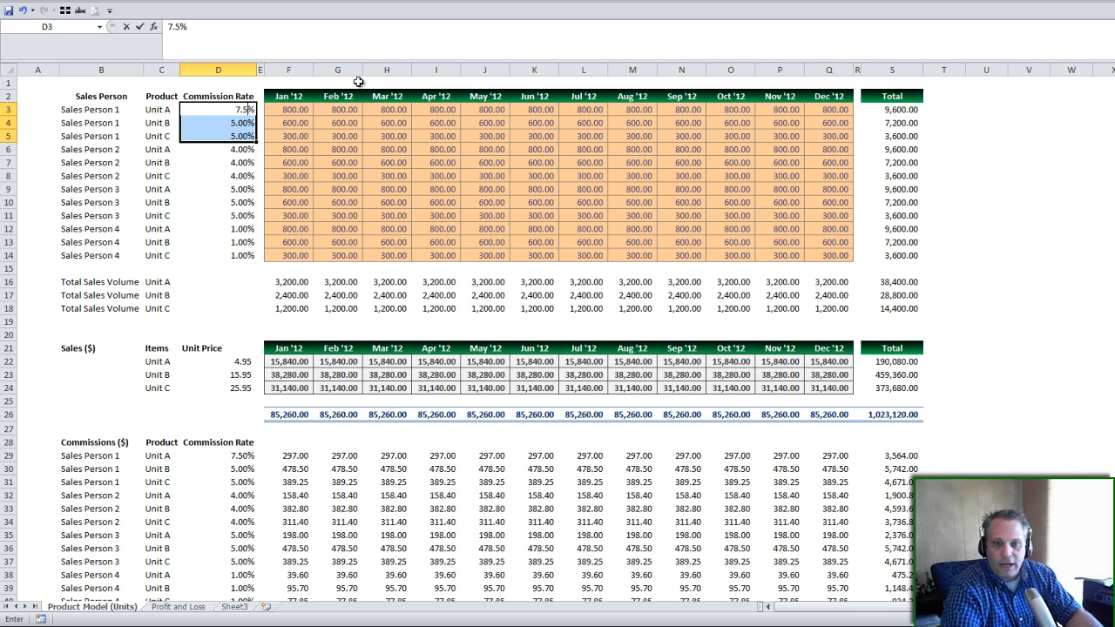
key(ctrl+Return)
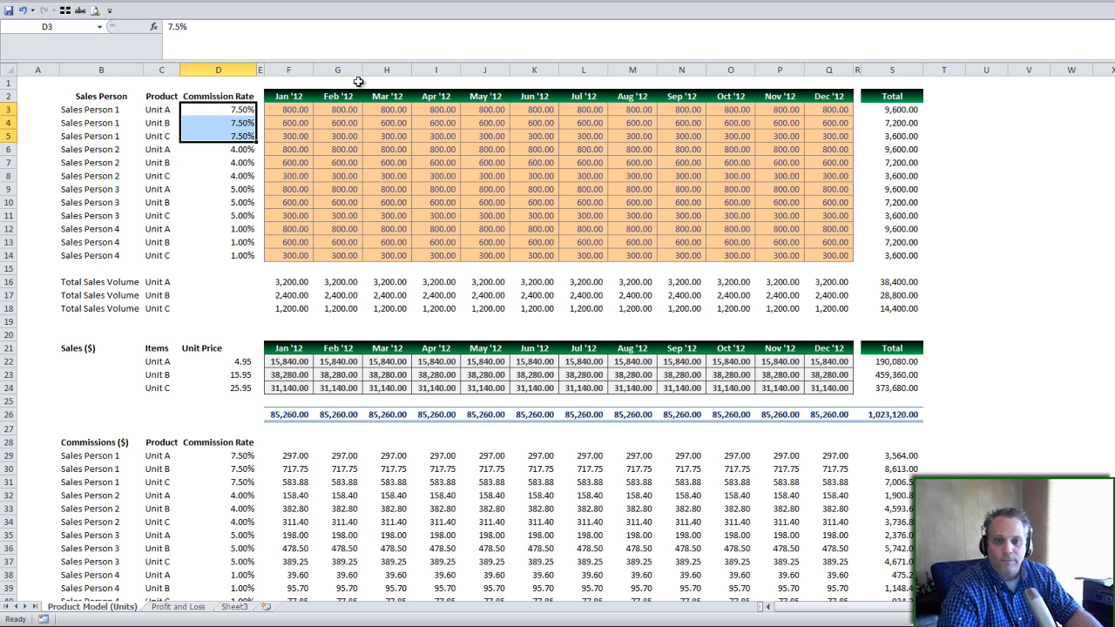
click(248, 109)
scroll(374, 270, down, 2)
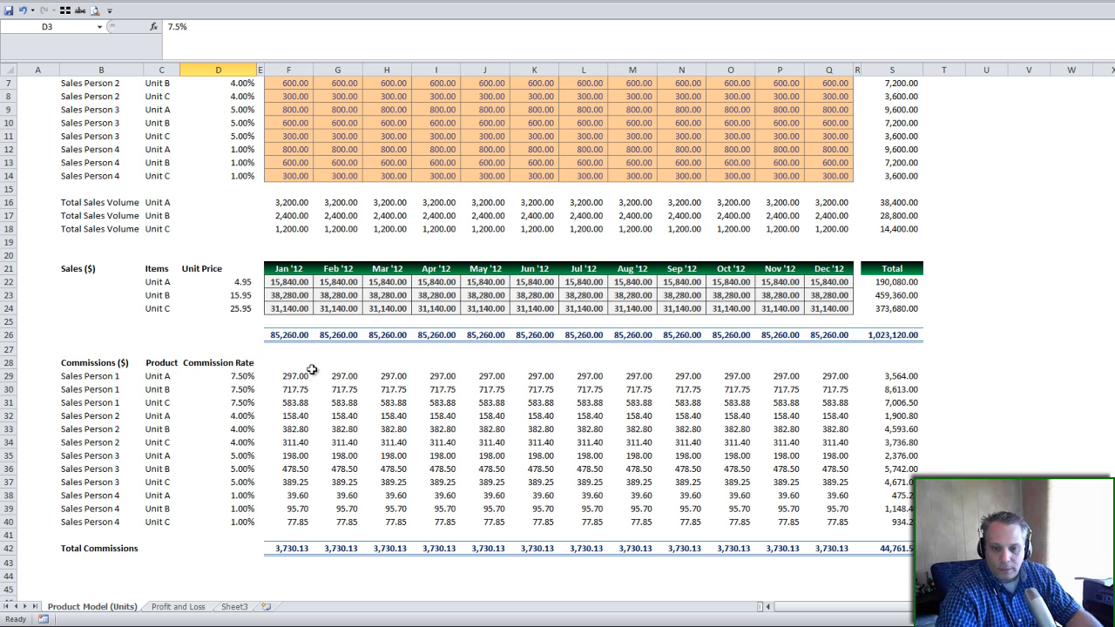
Check the monthly commissions and total cost of goods sold on the Profit and Loss sheet, then return to the Product Model (Units) sheet.
click(178, 610)
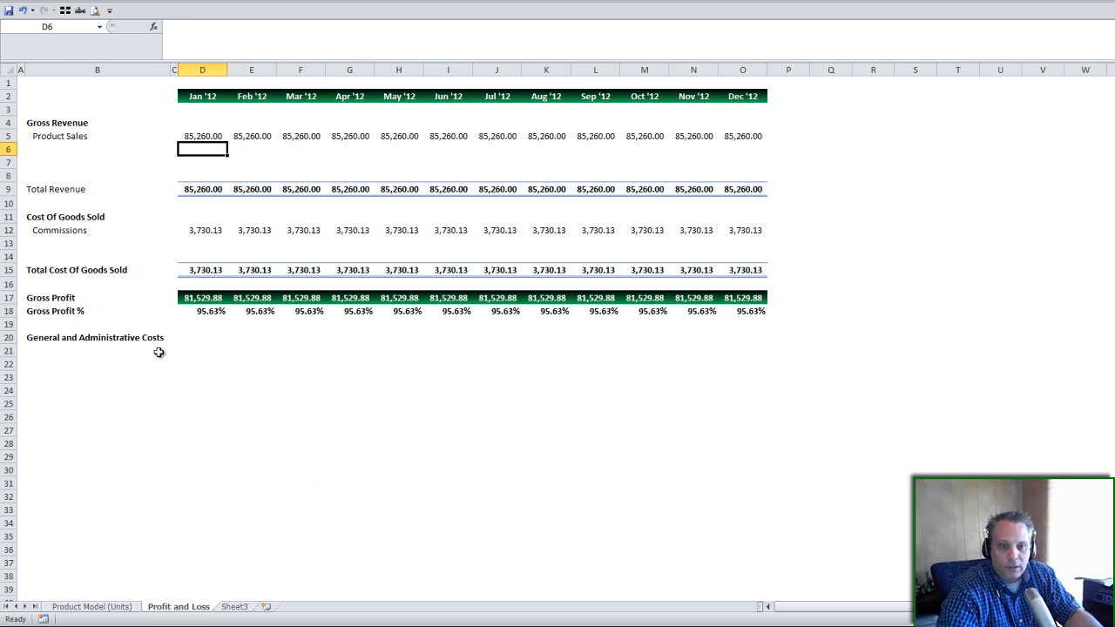
click(201, 271)
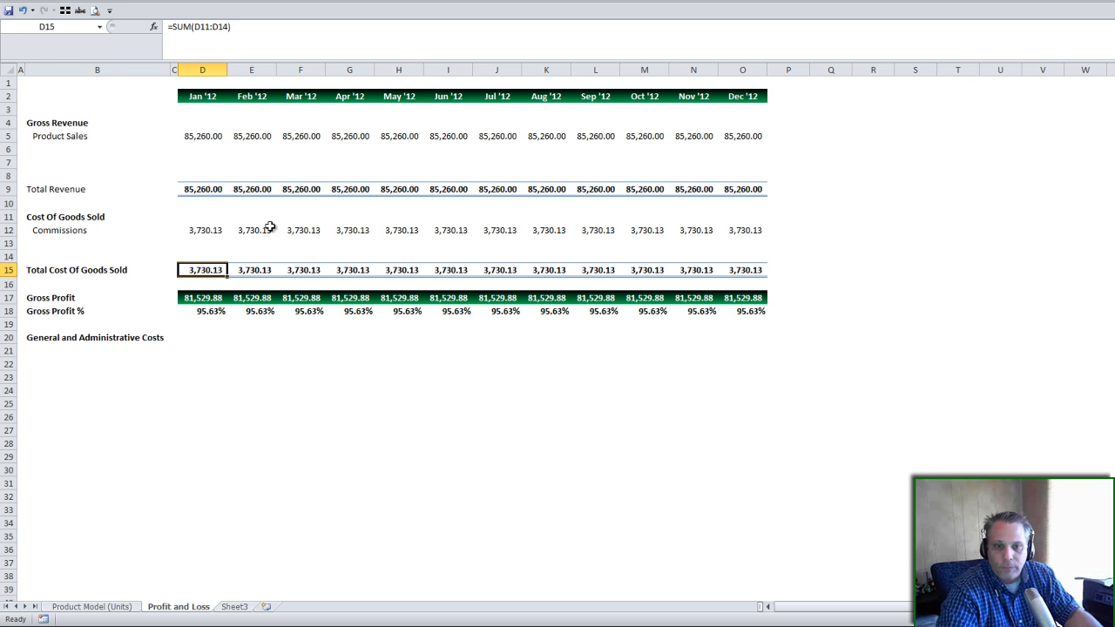
click(98, 608)
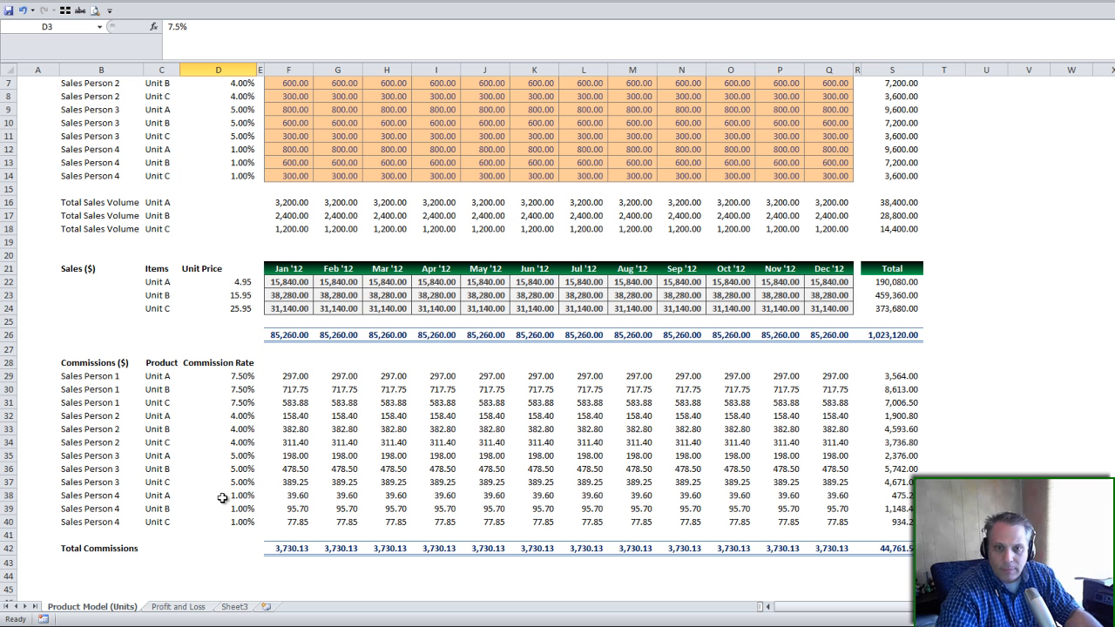
Fill the April to December sales volumes in I3:Q14 with a previous-month link, starting with =H3.
scroll(223, 498, up, 2)
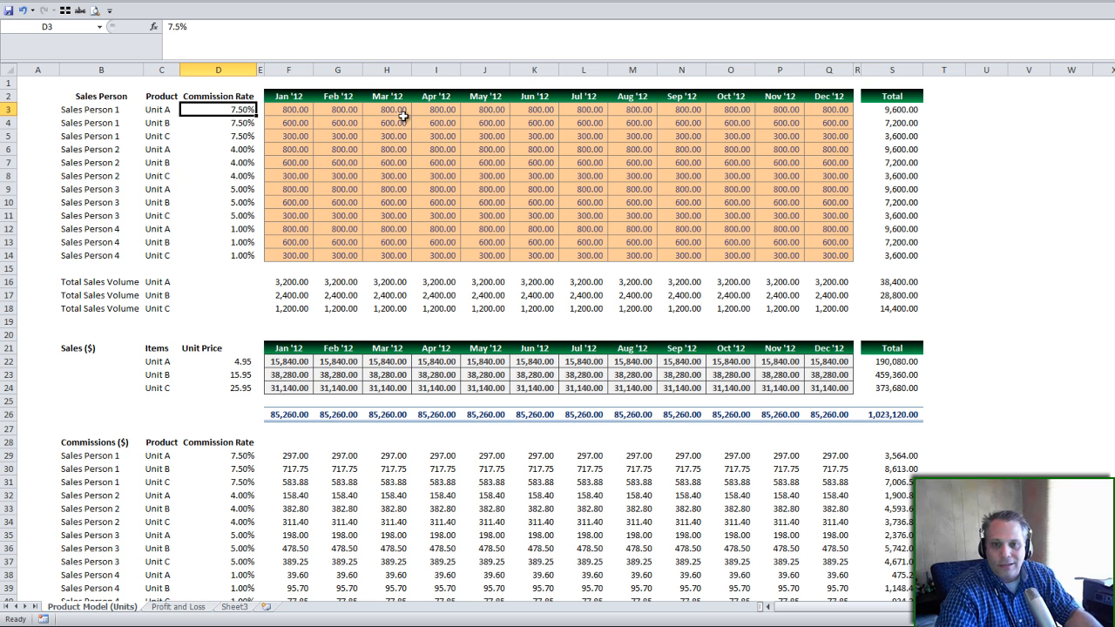
click(440, 111)
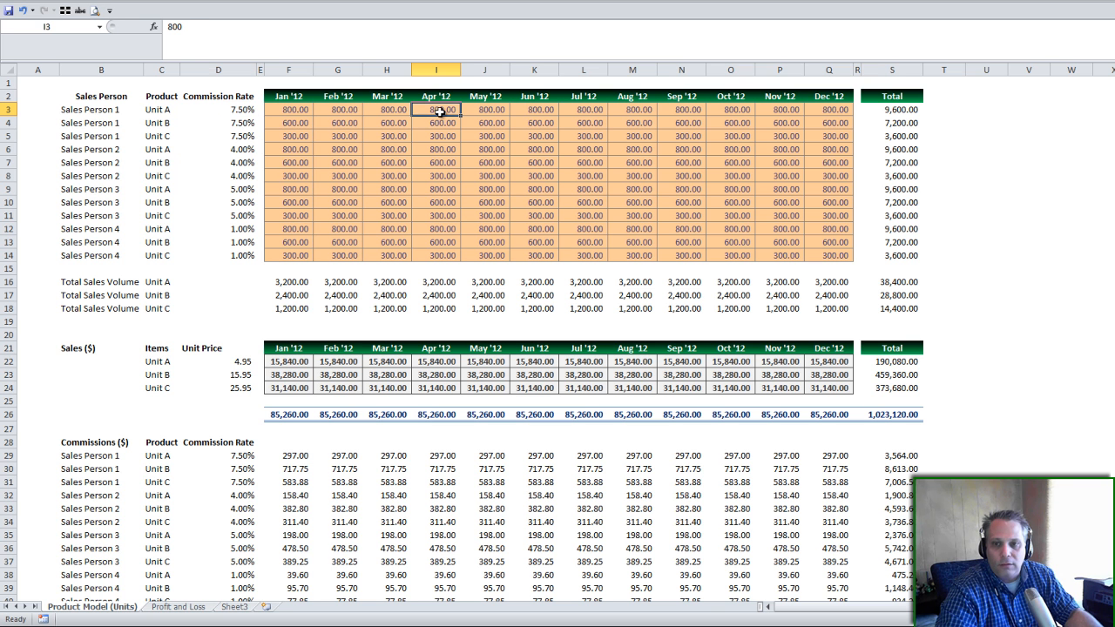
drag(440, 112, 838, 257)
text(=)
key(Left)
key(ctrl+Return)
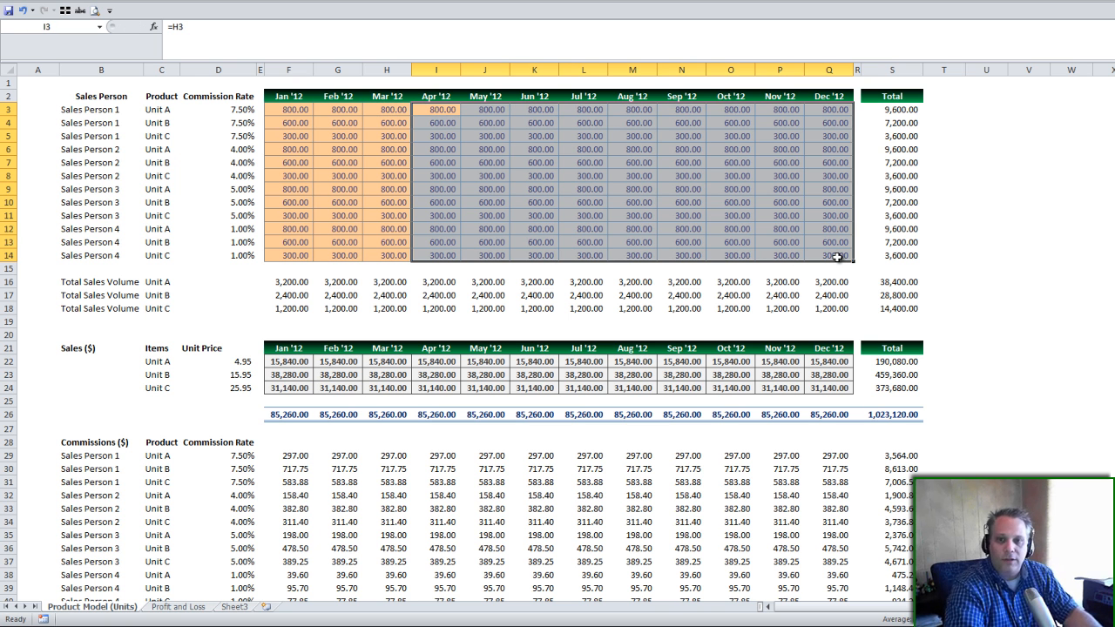
Reselect the April to December volumes for all sales persons and re-enter =H3 across the whole selection at once.
key(shift+BackSpace)
key(ctrl+shift+Down)
key(shift+Right)
key(shift+Right)
key(shift+Right)
key(shift+Right)
key(shift+Right)
key(shift+Right)
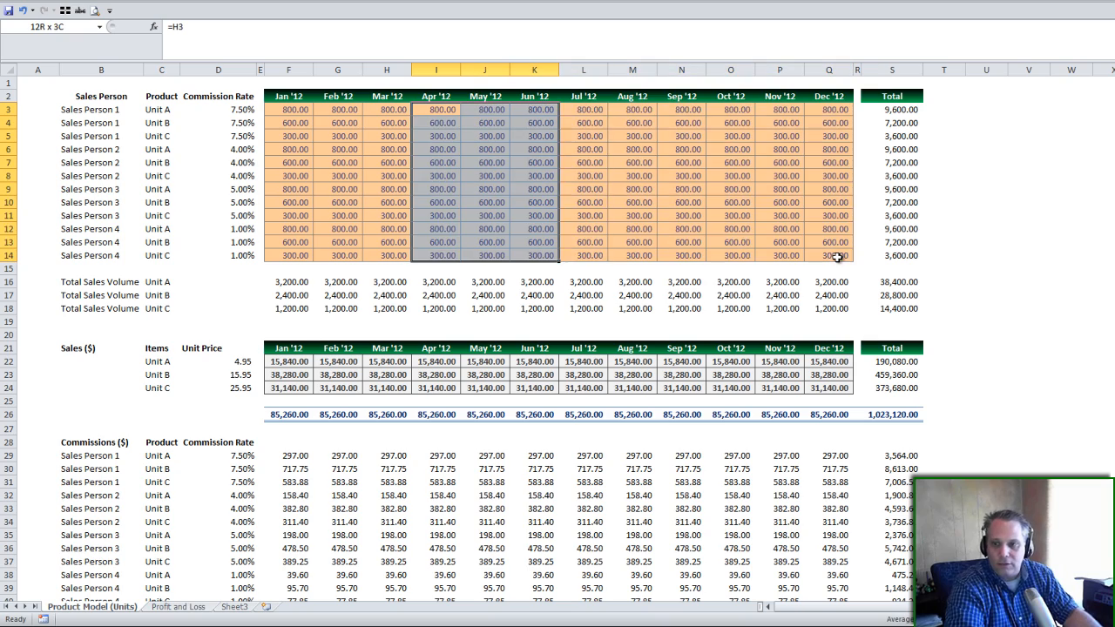
key(shift+Right)
key(shift+Right)
text(=)
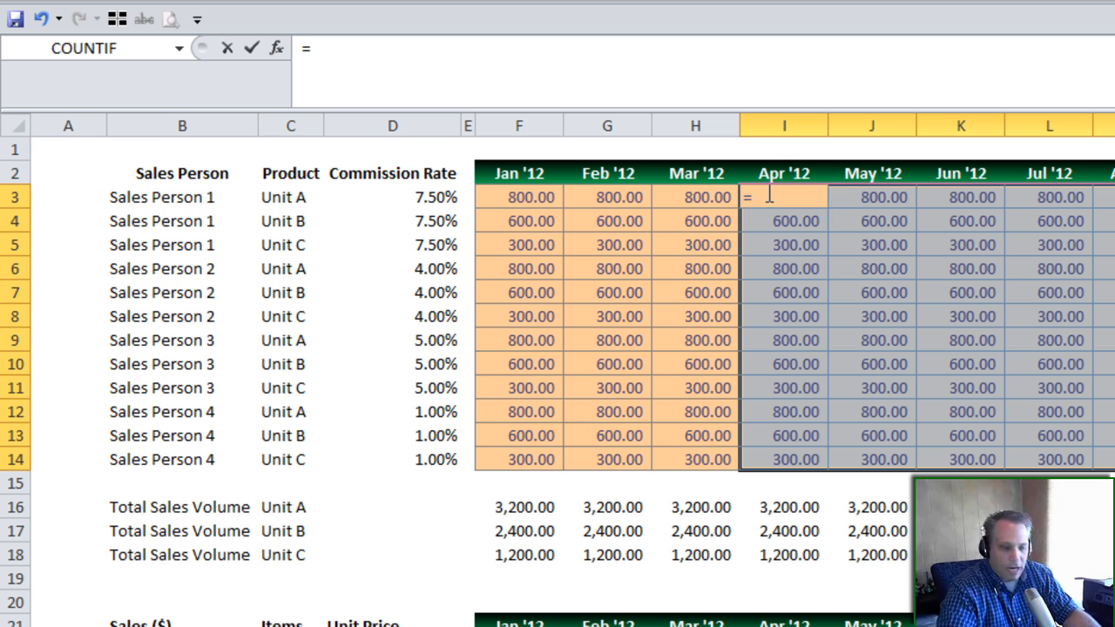
click(688, 197)
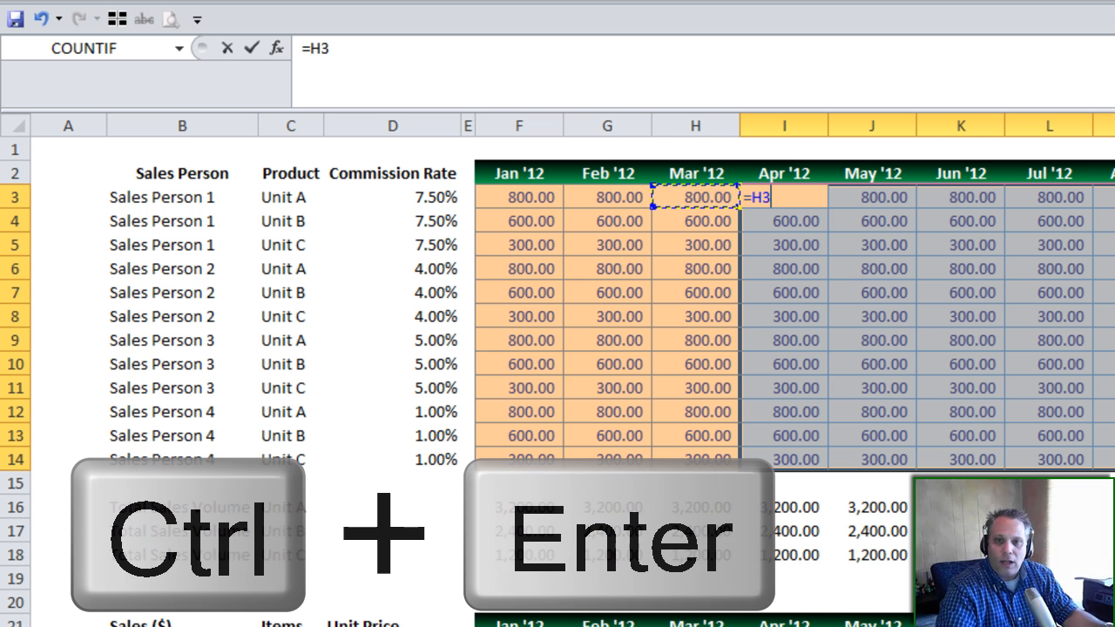
key(ctrl+Return)
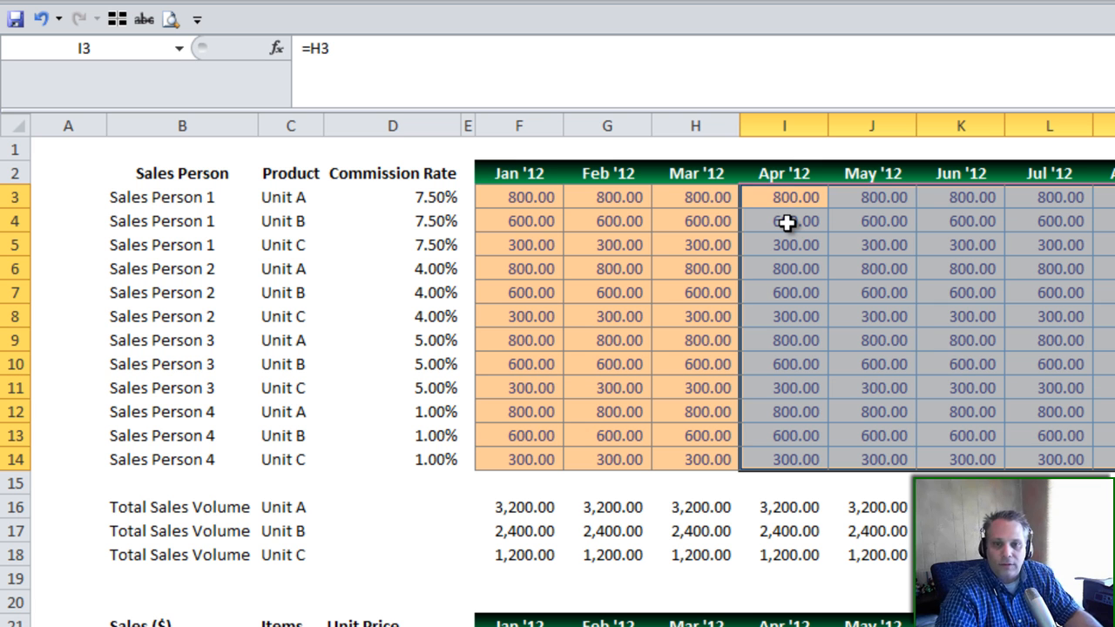
Inspect the April, May and June formulas for Sales Person 1, Unit A, to see how each month references the previous one.
click(786, 199)
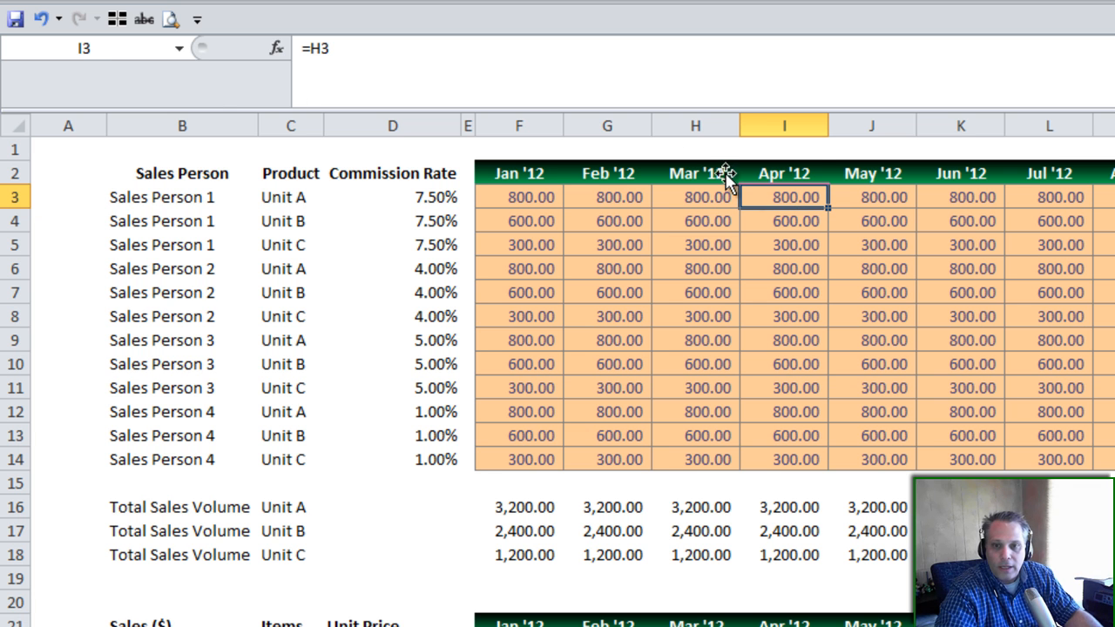
click(881, 201)
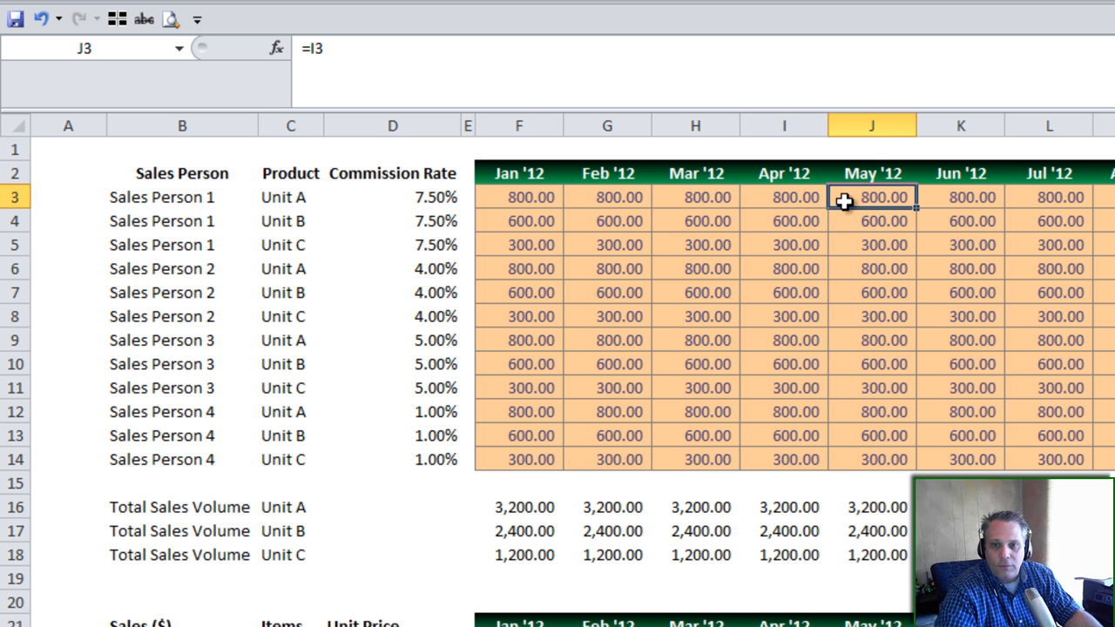
click(775, 202)
click(965, 204)
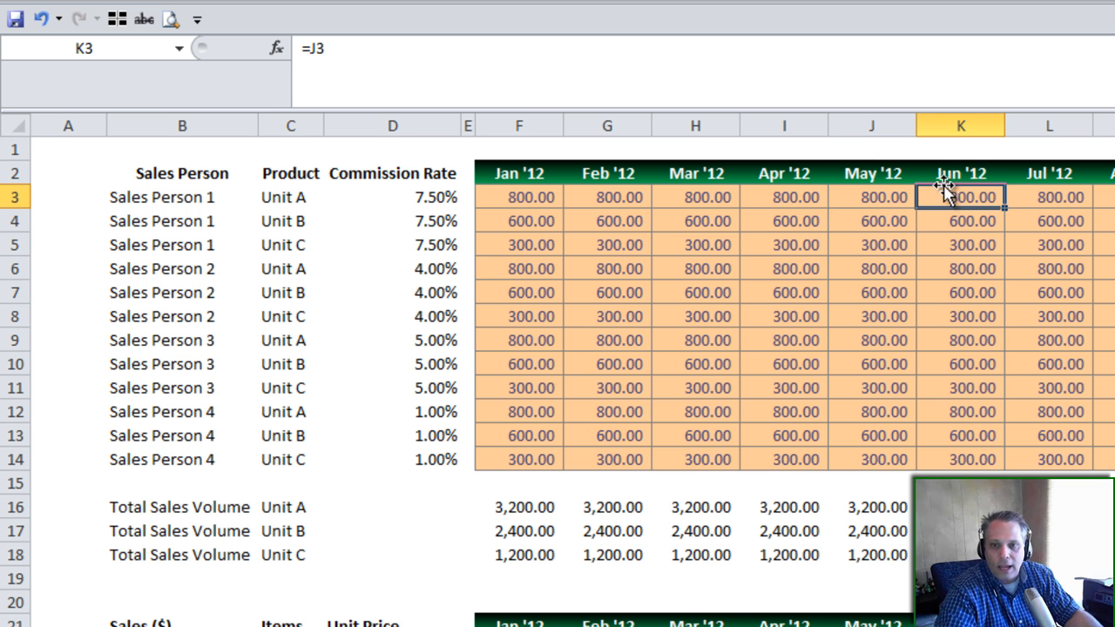
click(869, 202)
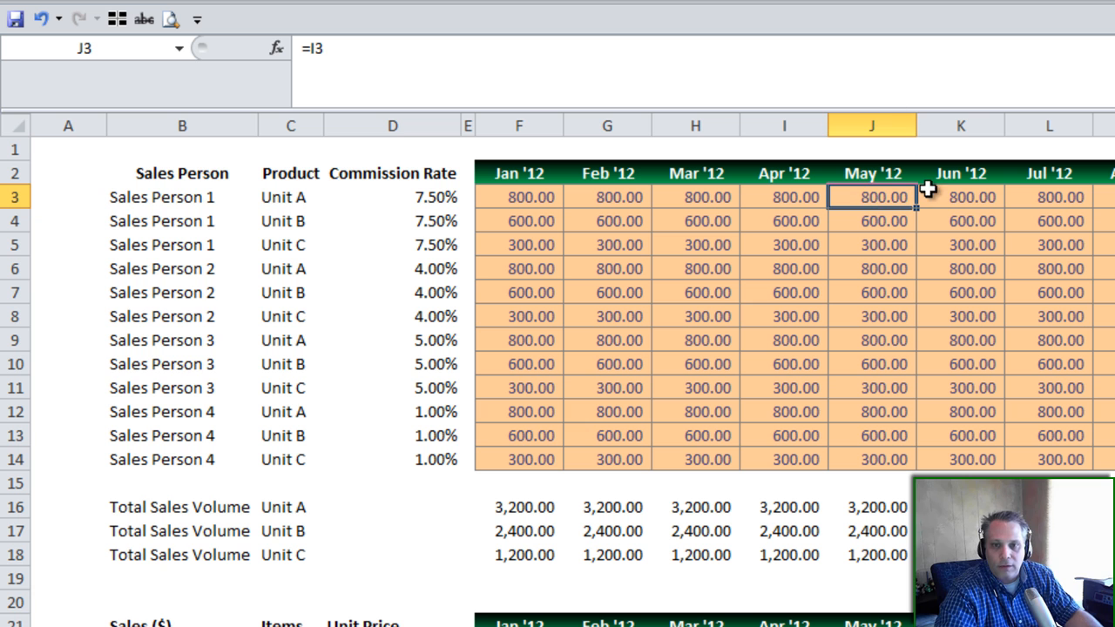
click(958, 198)
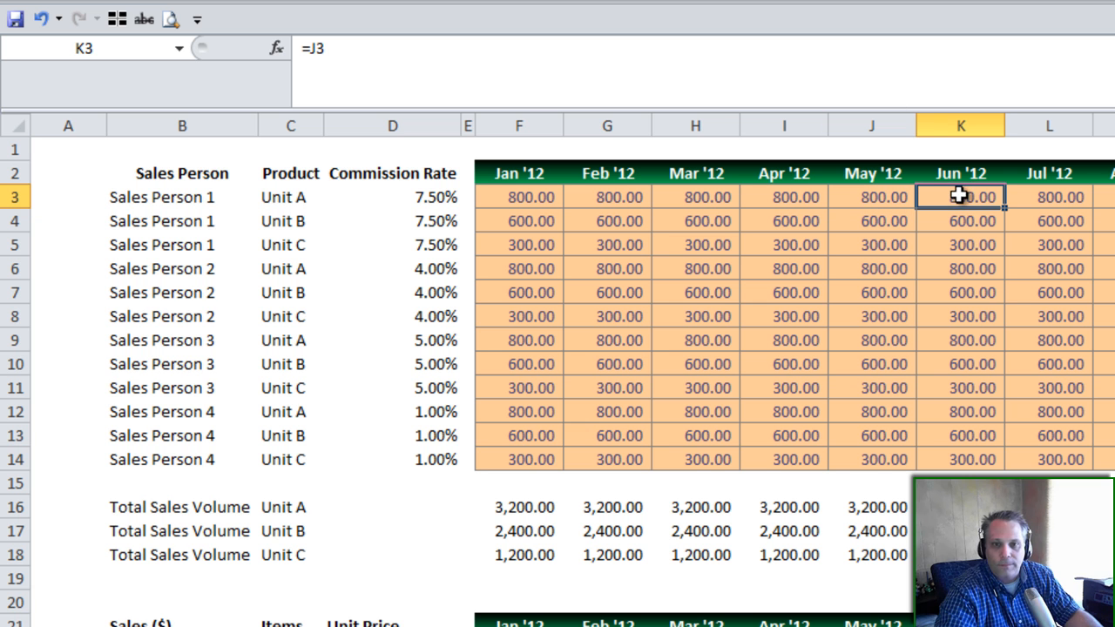
Raise the April volumes in I3:I14 by 5% over March with =H3*1.05 for every sales person and product.
click(787, 197)
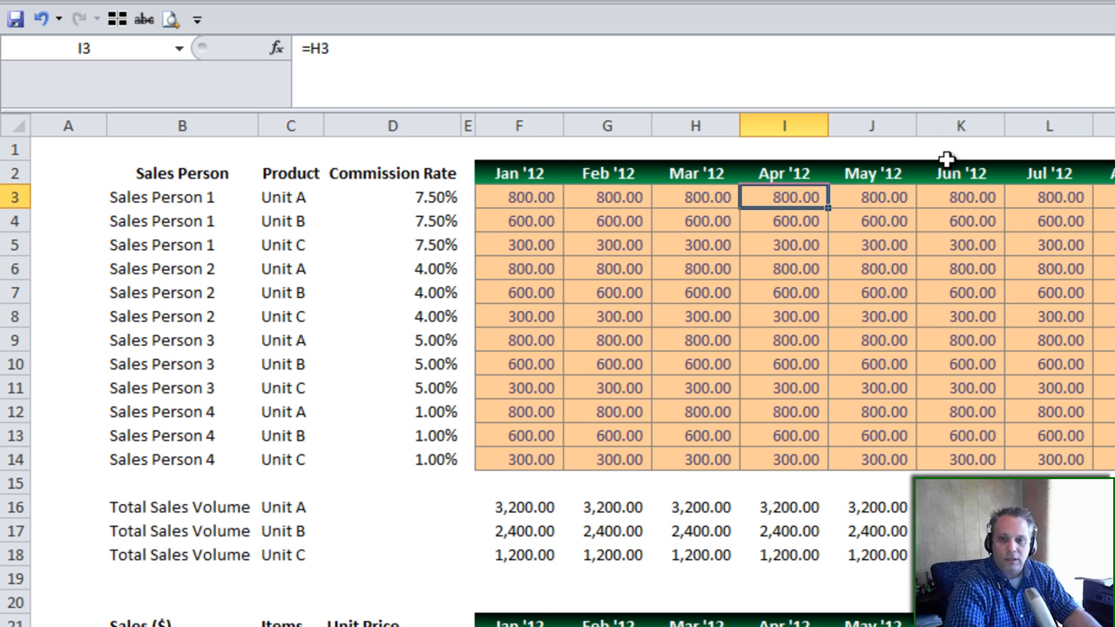
key(ctrl+shift+Down)
key(F2)
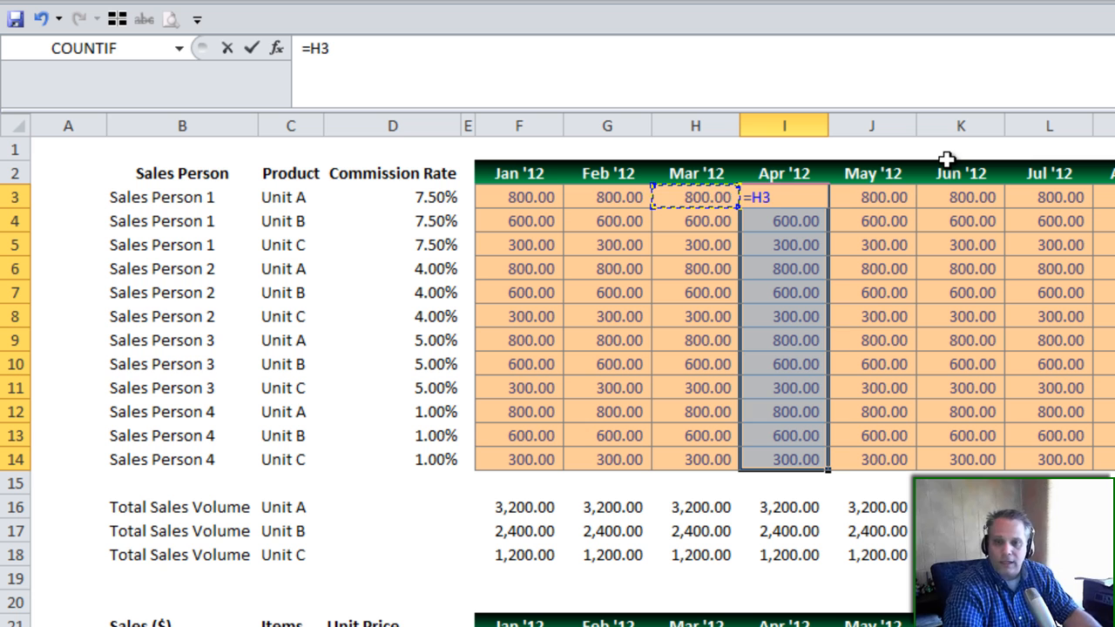
text(*)
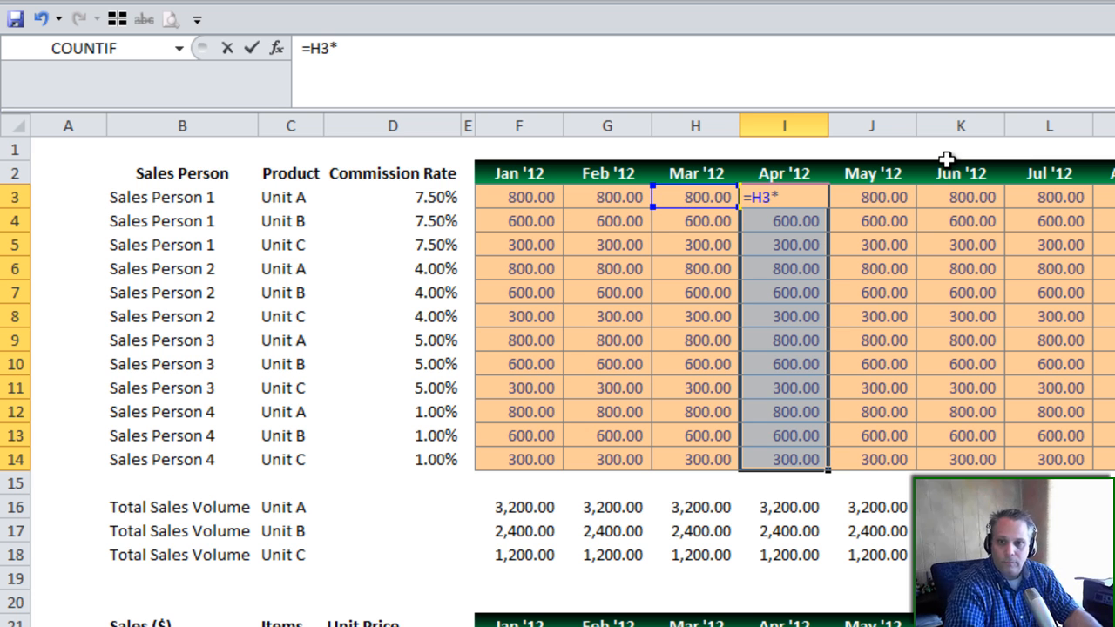
text(1.5)
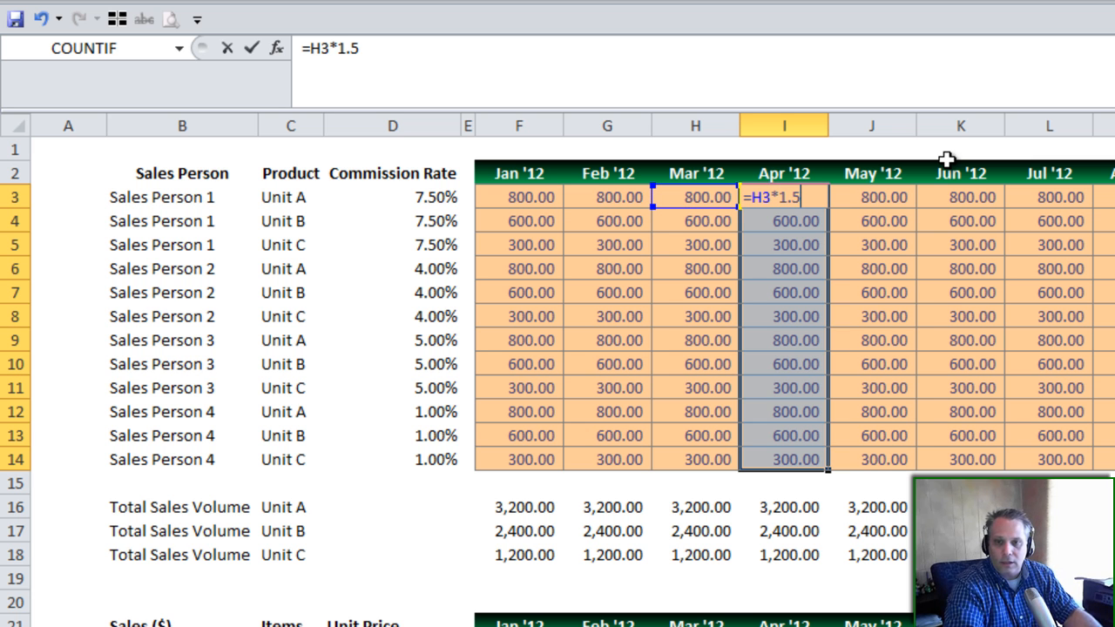
key(BackSpace)
text(05)
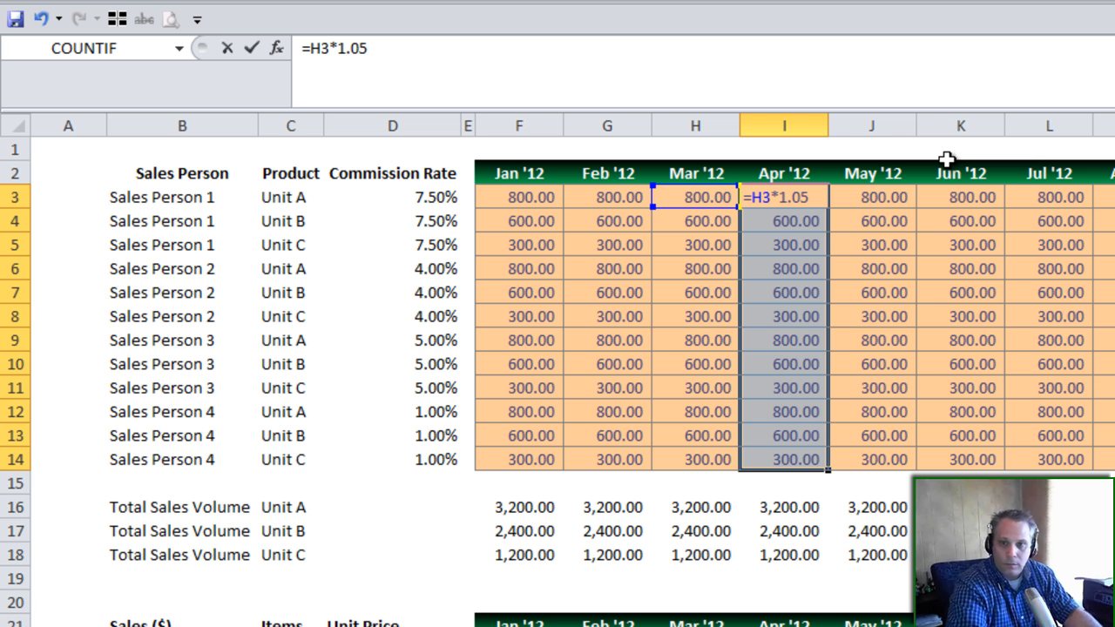
key(ctrl+Return)
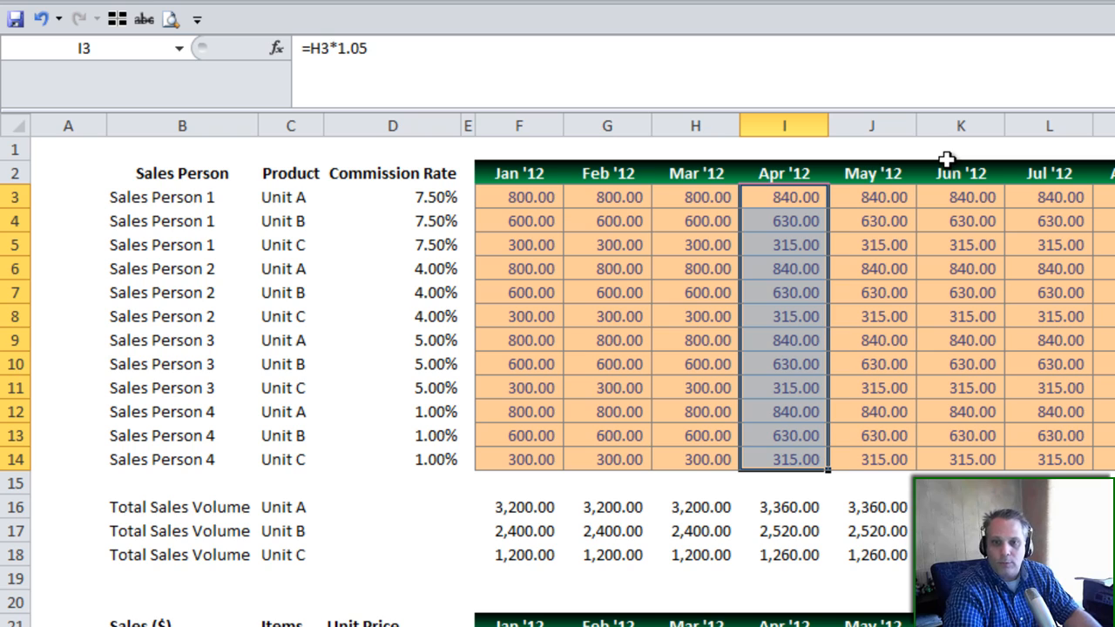
Reduce the July to September volumes in L3:N14 by 15% month over month with =K3*.85.
key(Right)
key(Right)
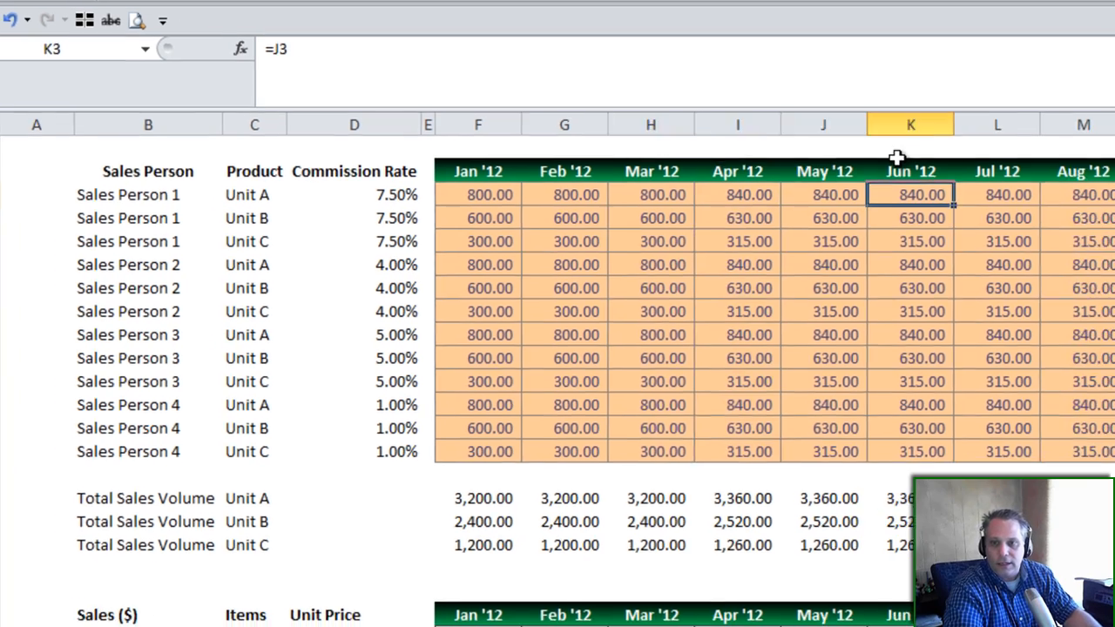
key(Right)
key(ctrl+shift+Down)
key(ctrl+shift+Right)
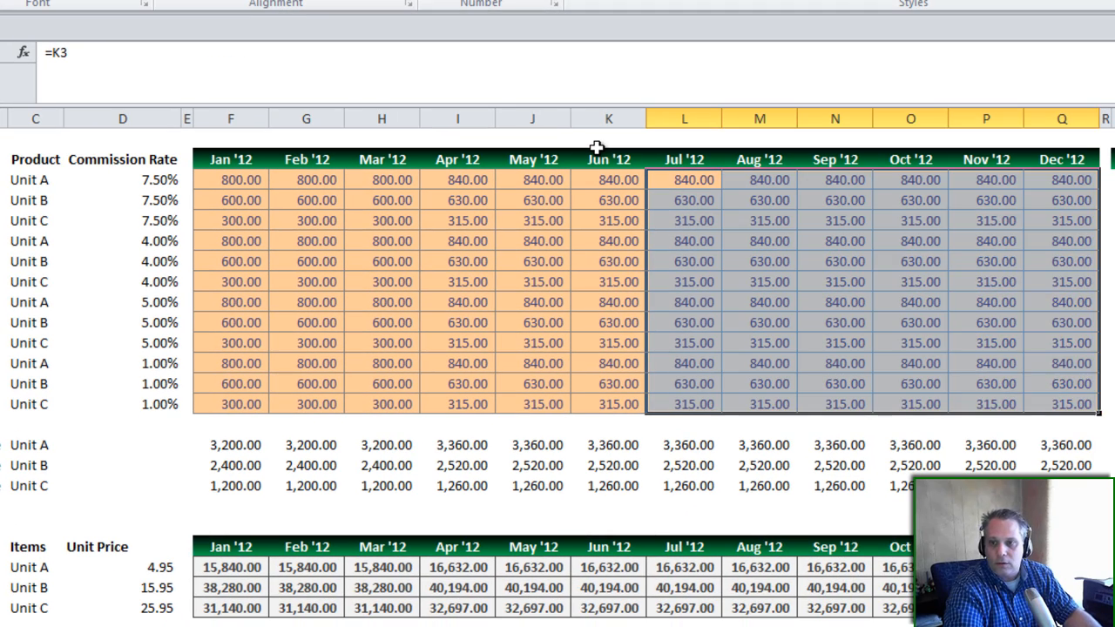
key(shift+Left)
key(shift+Left)
key(shift+Left)
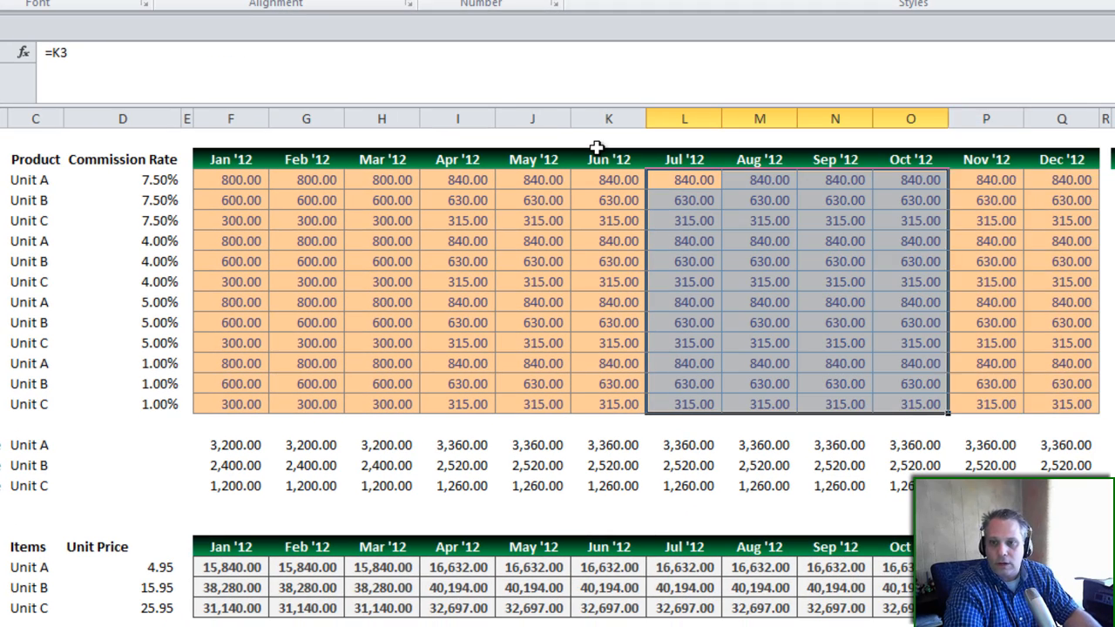
key(F2)
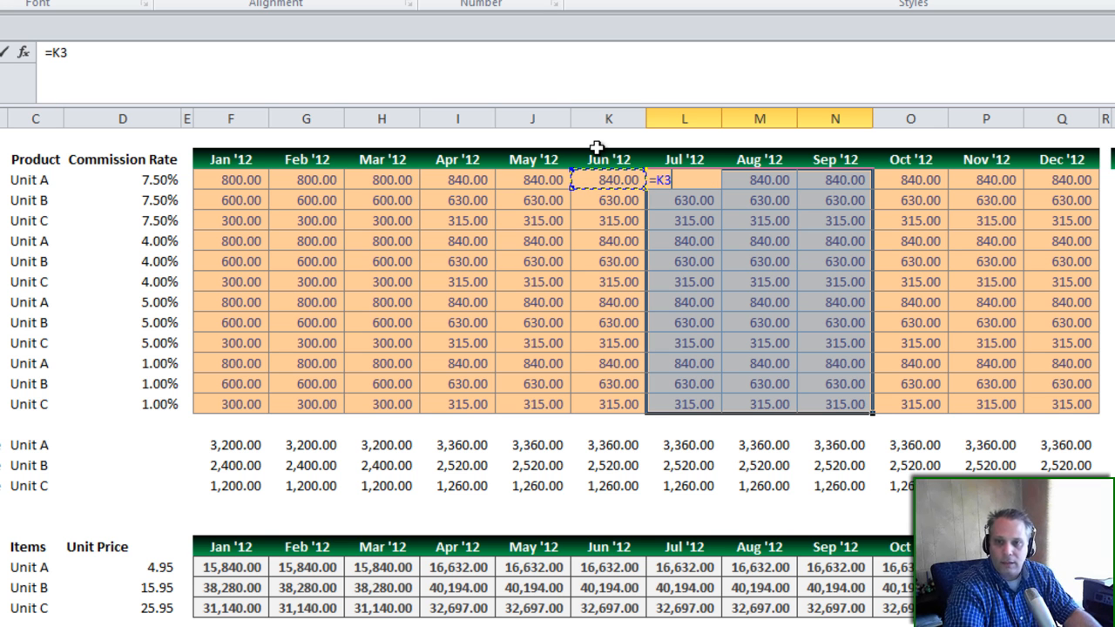
text(*.85)
key(ctrl+Return)
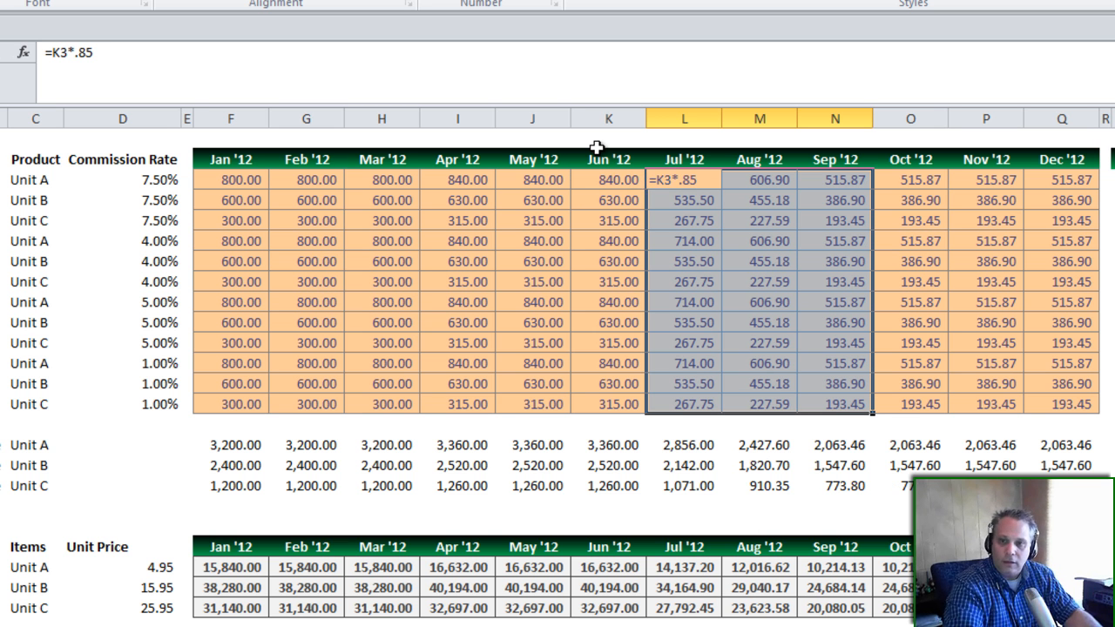
Increase the October to December volumes in O3:Q14 by 20% month over month with =N3*1.2.
key(Right)
key(Right)
key(Right)
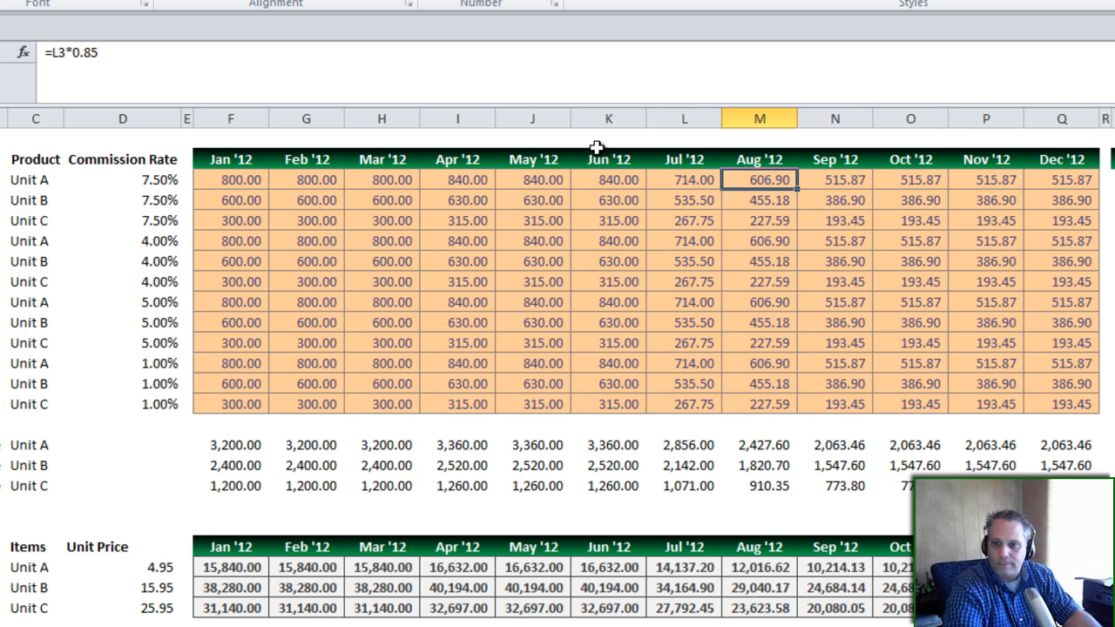
key(ctrl+shift+Down)
key(ctrl+shift+Right)
text(=)
key(Left)
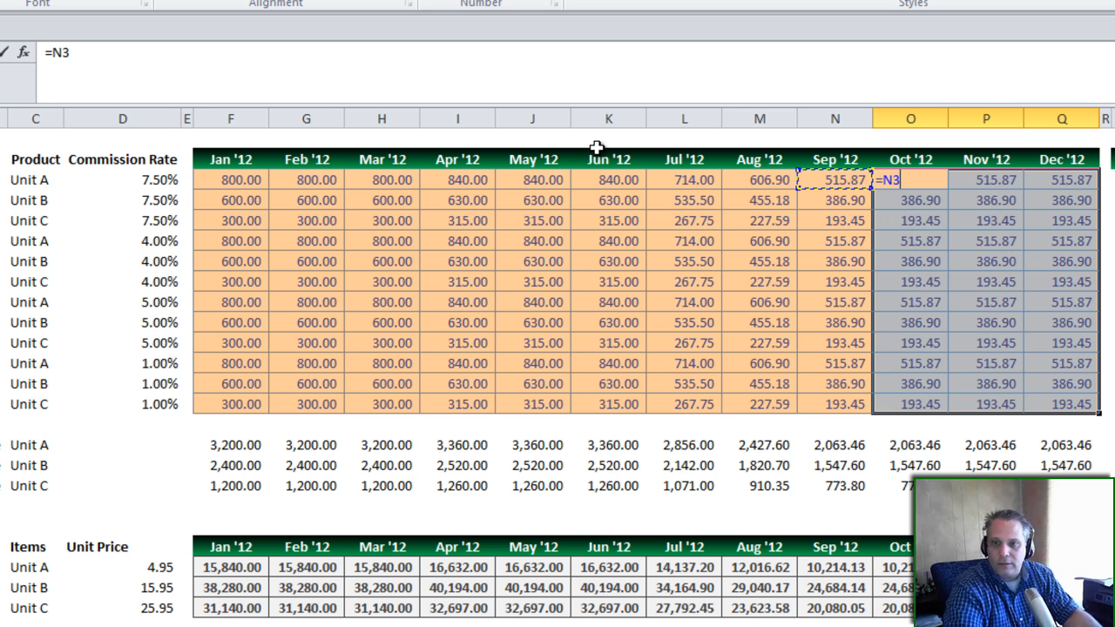
text(*1.)
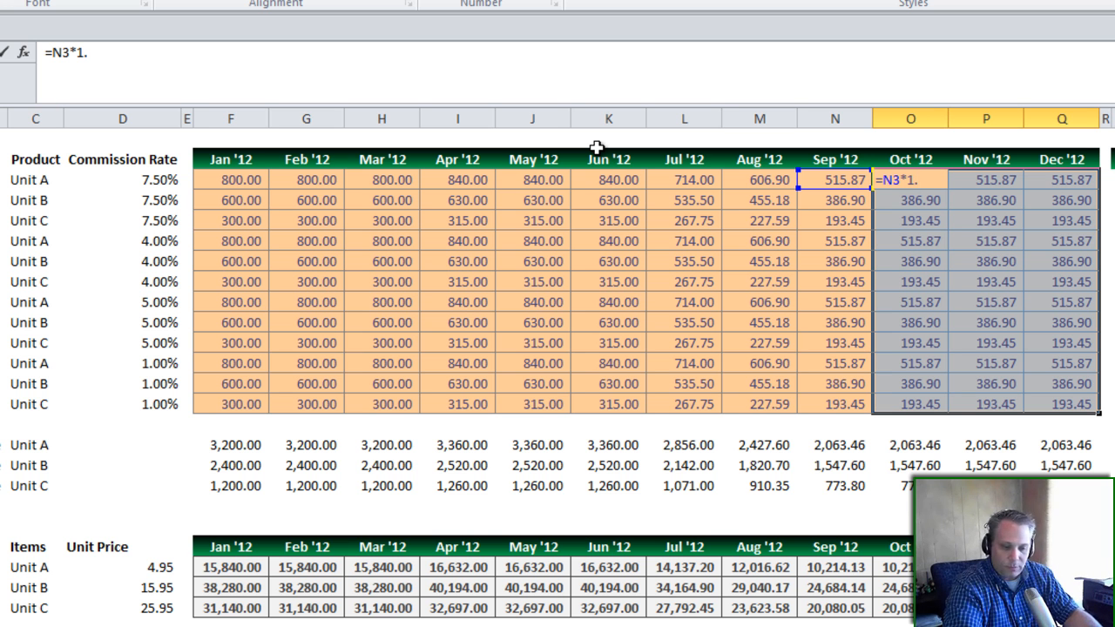
text(2)
key(ctrl+Return)
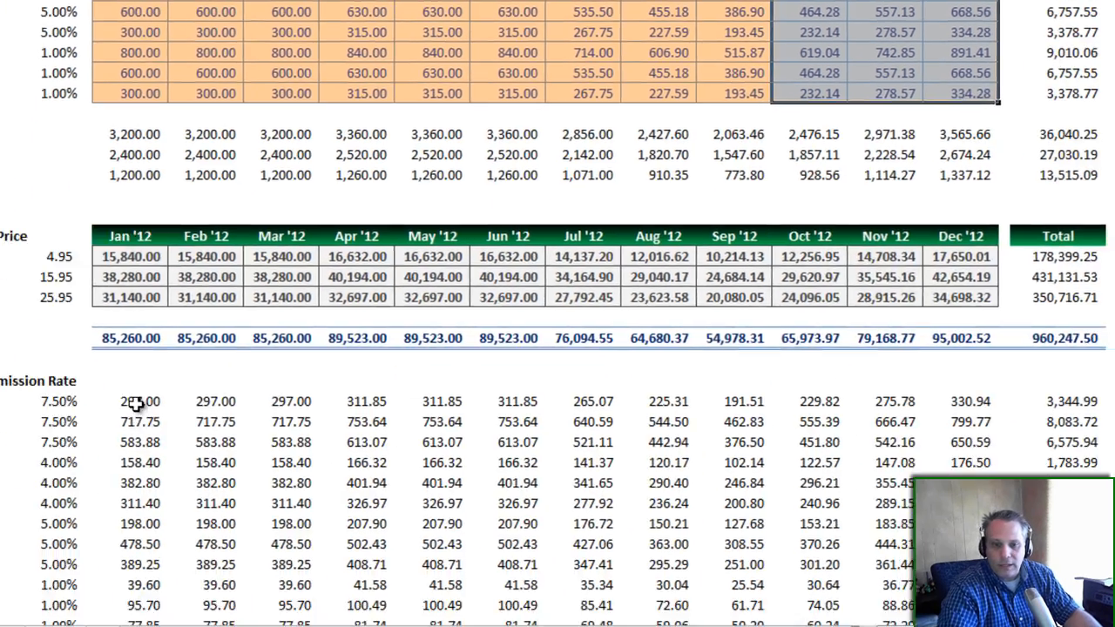
Review the first commission amount and the monthly sales totals for January, April and May.
click(135, 402)
scroll(139, 402, down, 1)
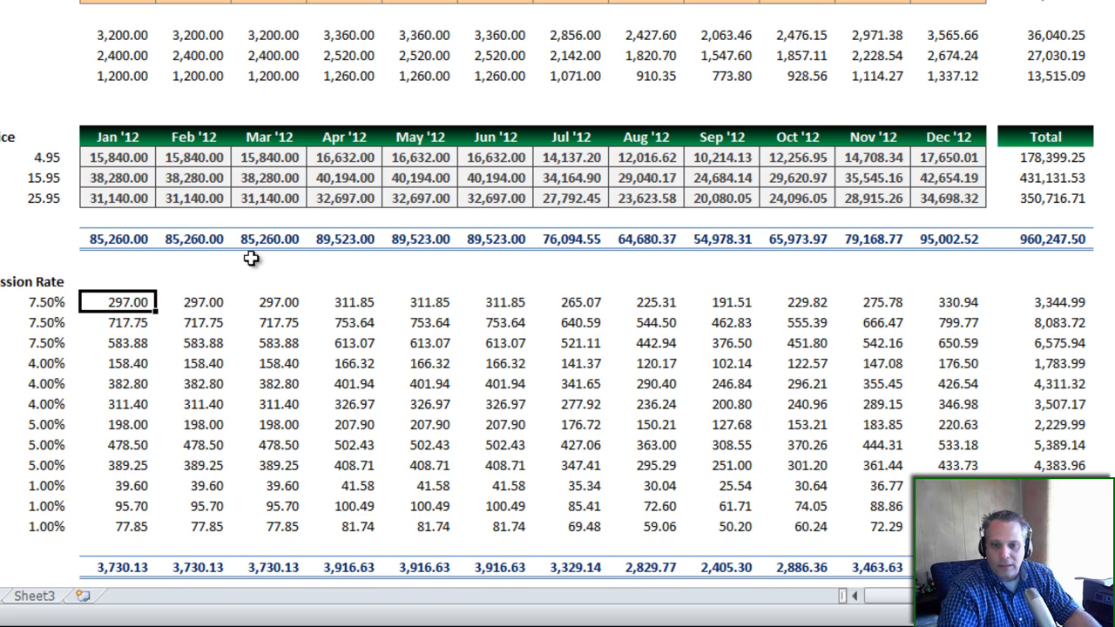
click(96, 239)
click(347, 240)
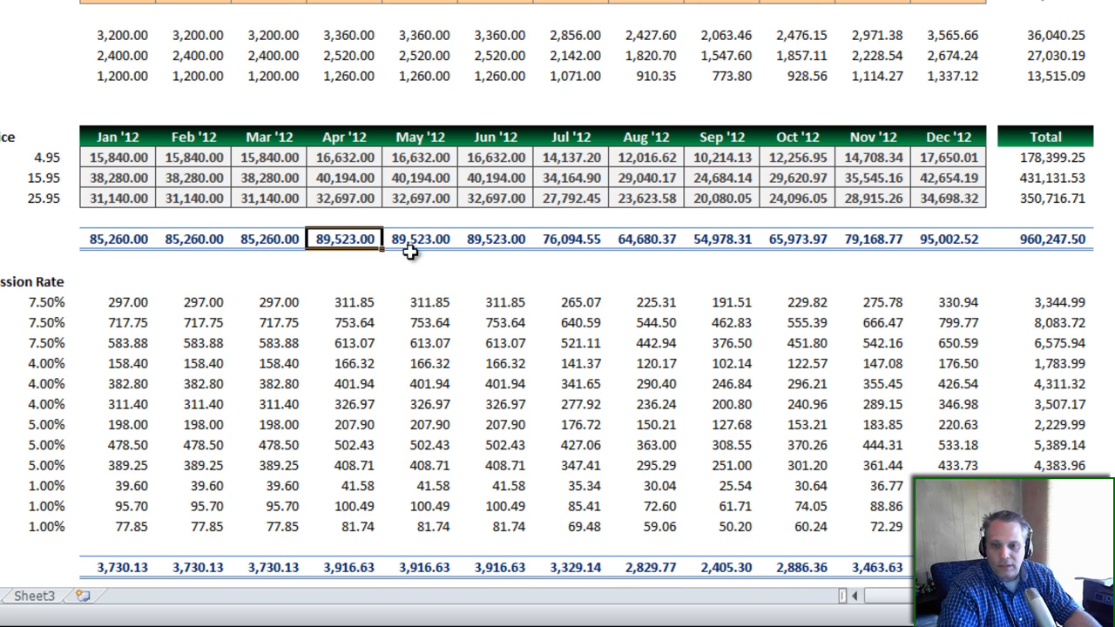
click(422, 241)
Compare the sales volumes with the monthly Total Commissions row from January through May.
scroll(431, 243, up, 1)
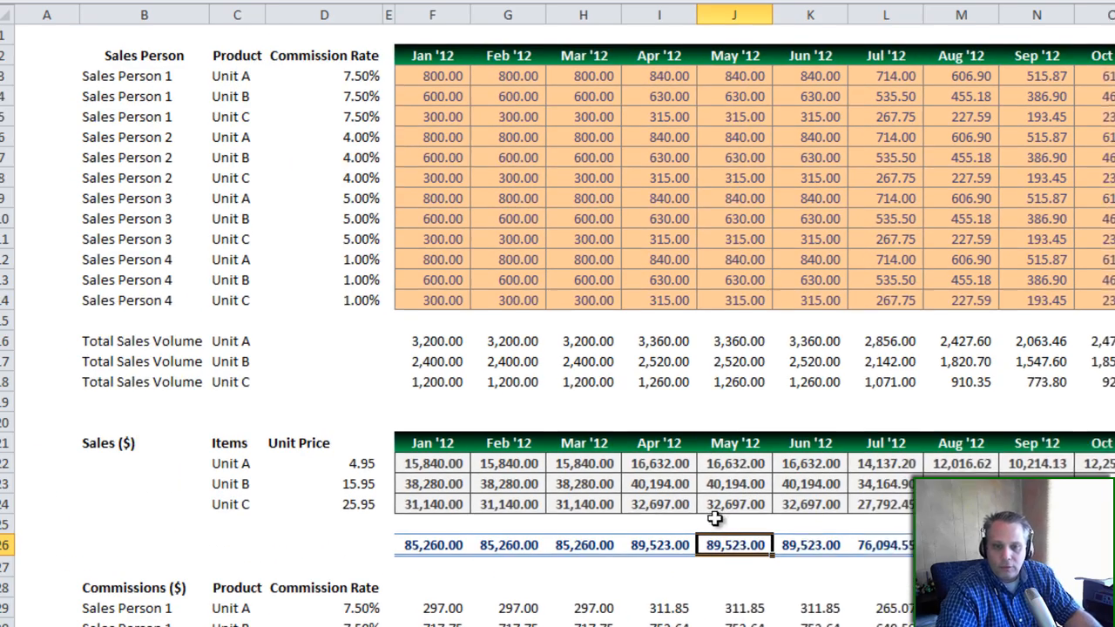
scroll(683, 580, down, 2)
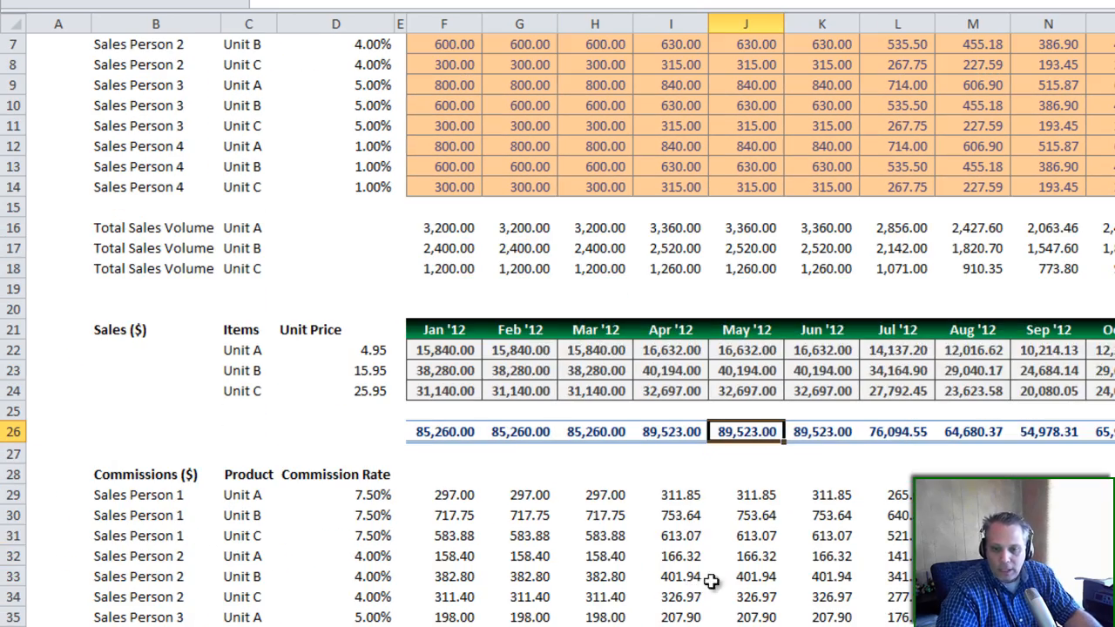
scroll(447, 548, down, 4)
click(448, 548)
click(587, 550)
click(678, 549)
click(765, 541)
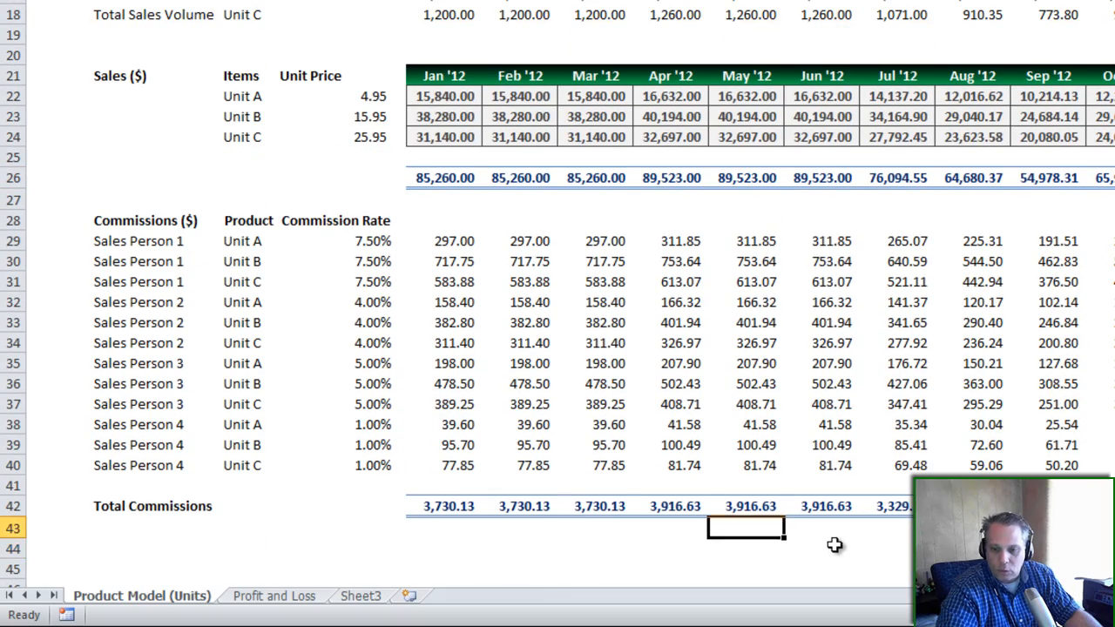
Review the monthly sales volumes in the upper table, focusing on Sales Person 2's January volume for Unit A.
click(836, 547)
scroll(762, 553, up, 2)
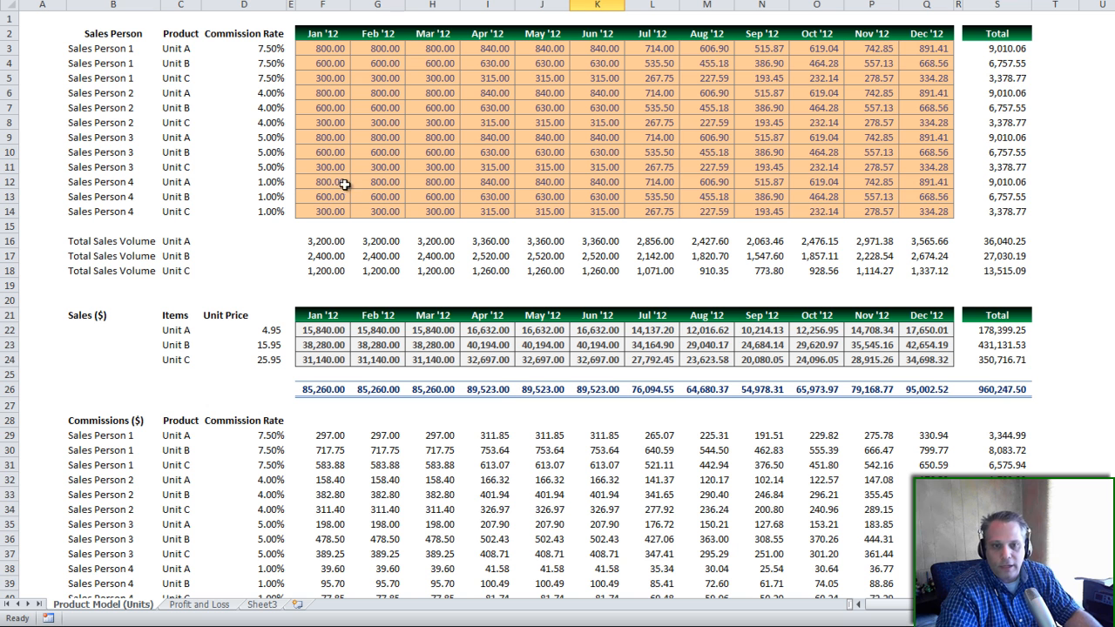
click(101, 92)
click(322, 93)
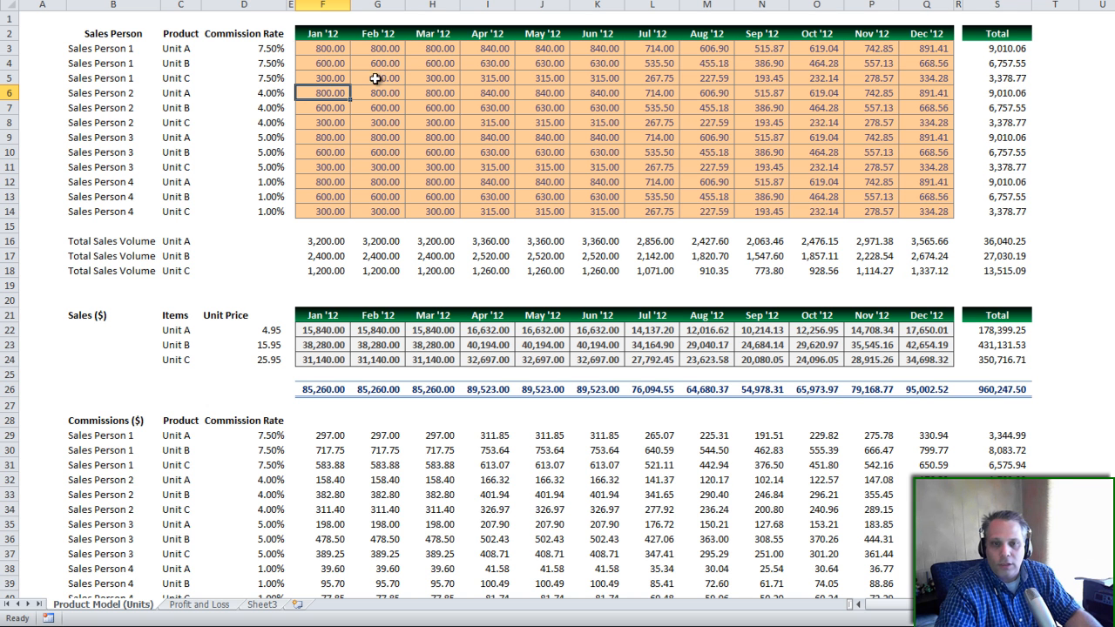
Trace Sales Person 1's January Unit A volume through the formulas in F16 and F22 for total sales volume and sales dollars.
click(325, 48)
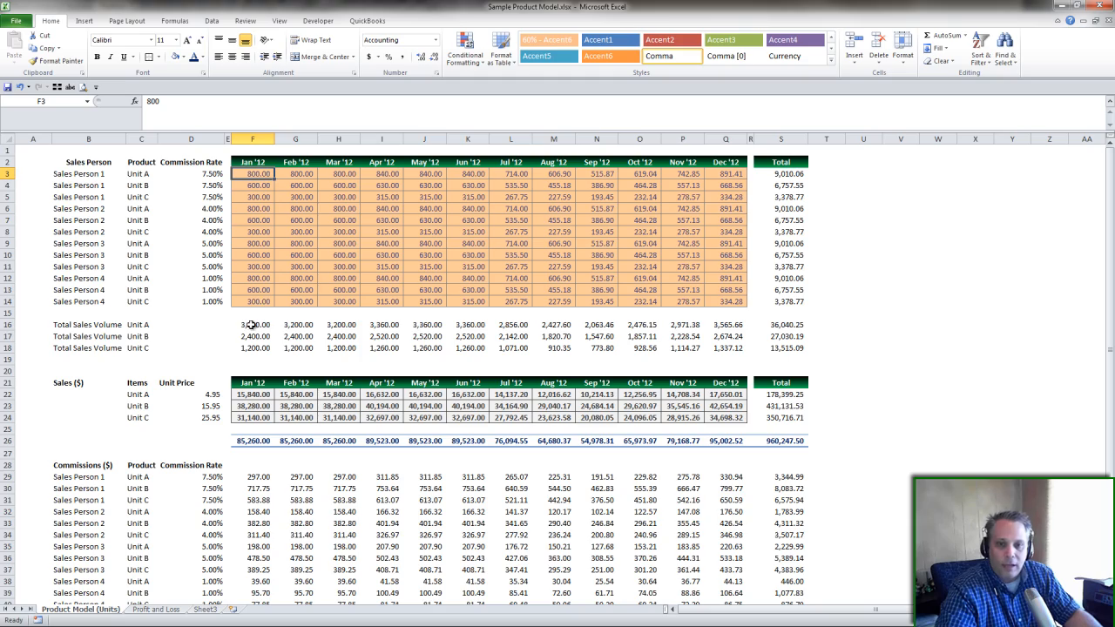
click(253, 324)
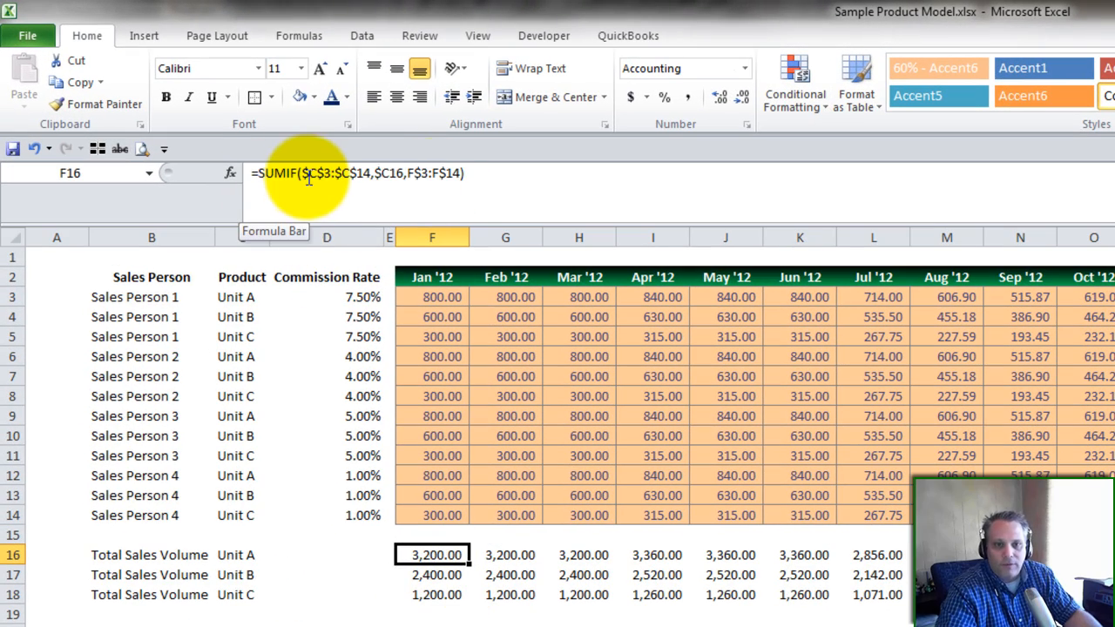
click(432, 626)
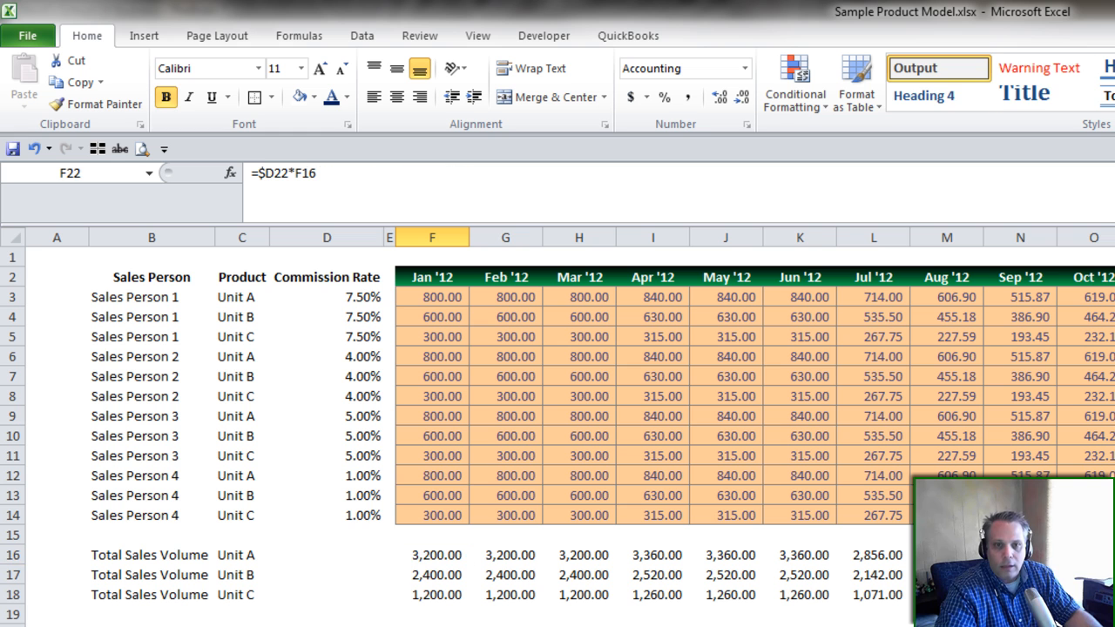
Inspect the VLOOKUP commission formula in F29 against the Unit A price entry, and compare it with the January sales formula in F22.
scroll(432, 523, down, 2)
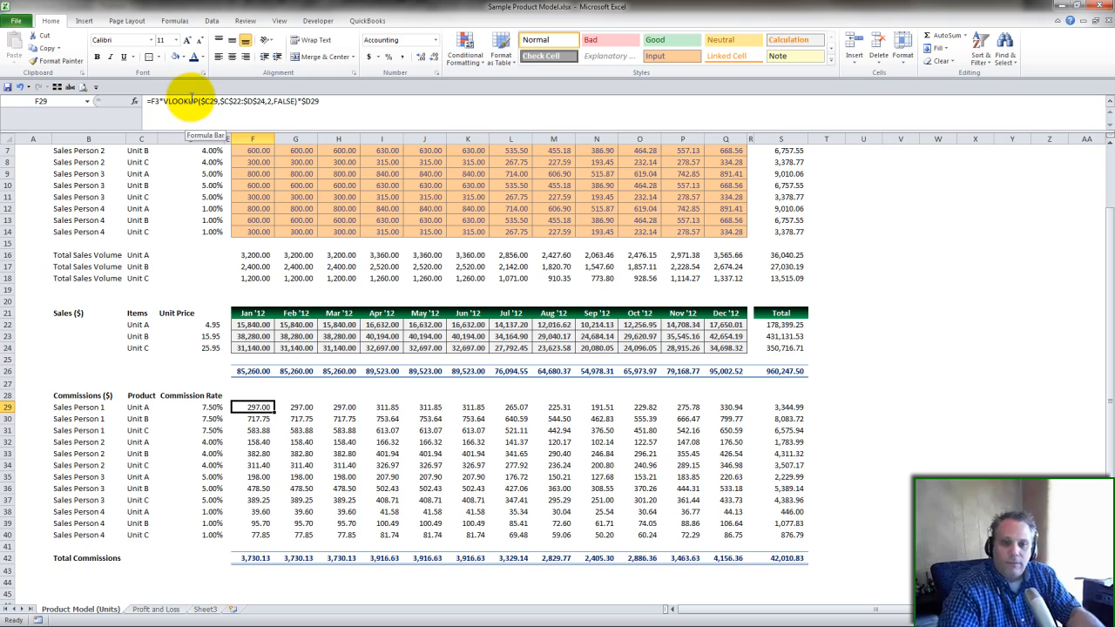
click(213, 325)
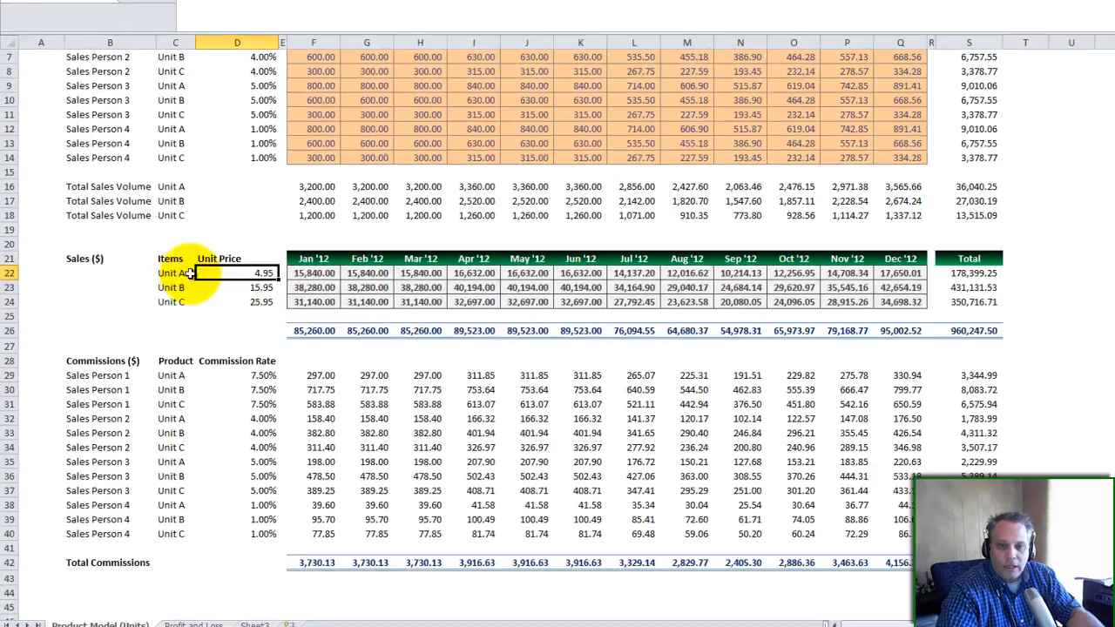
click(187, 273)
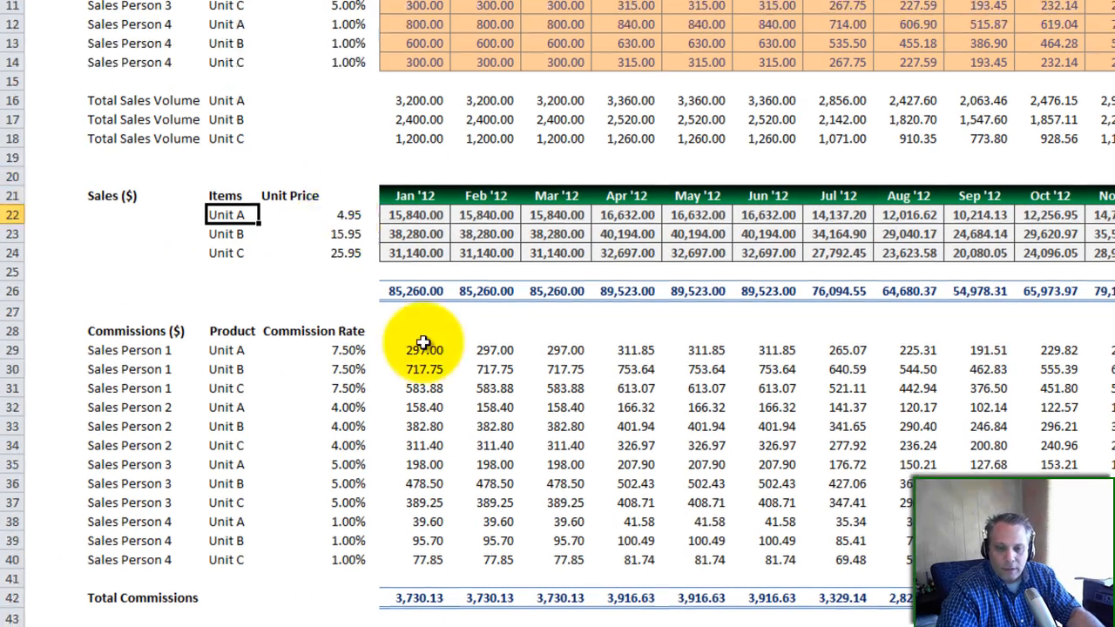
click(422, 323)
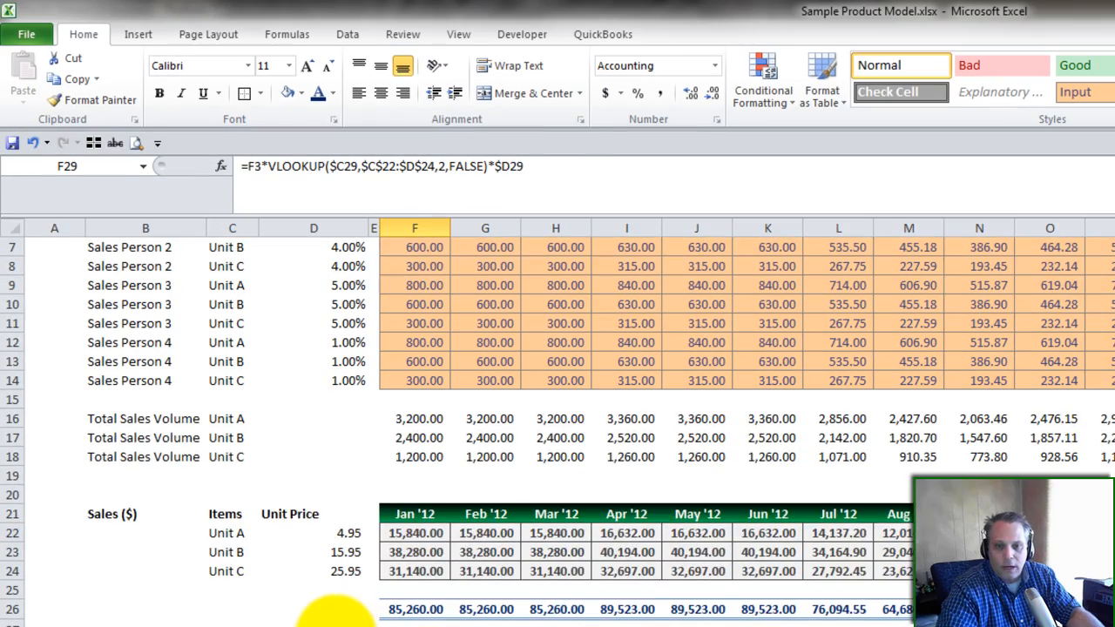
scroll(336, 610, up, 2)
click(412, 622)
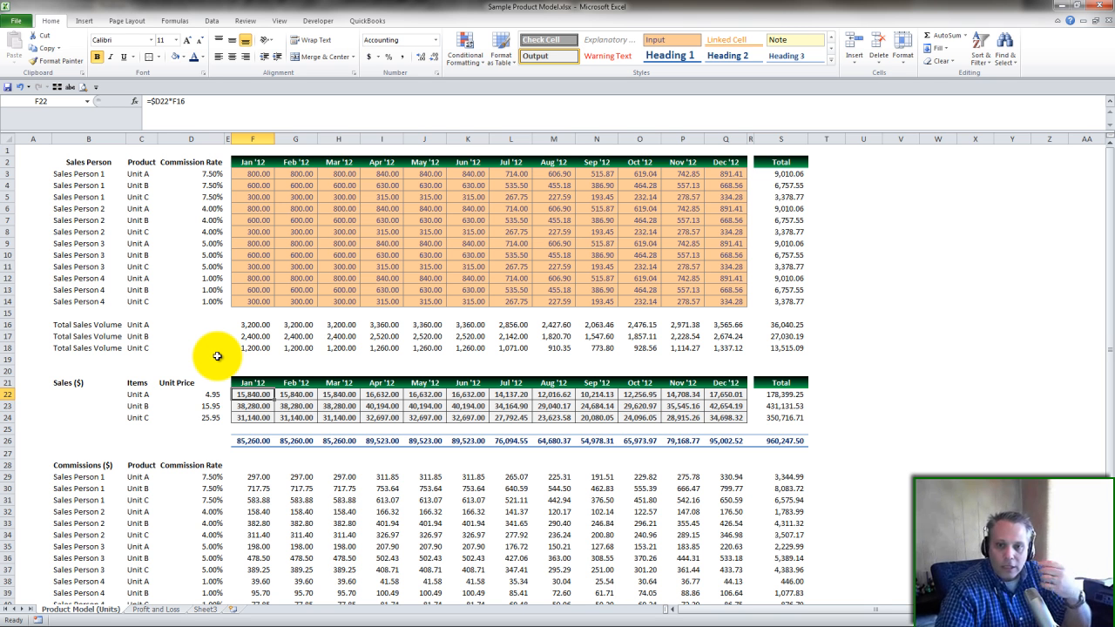
Review Sales Person 1's Unit A volumes from January to December and Sales Person 2's January Unit A volume.
drag(248, 173, 710, 172)
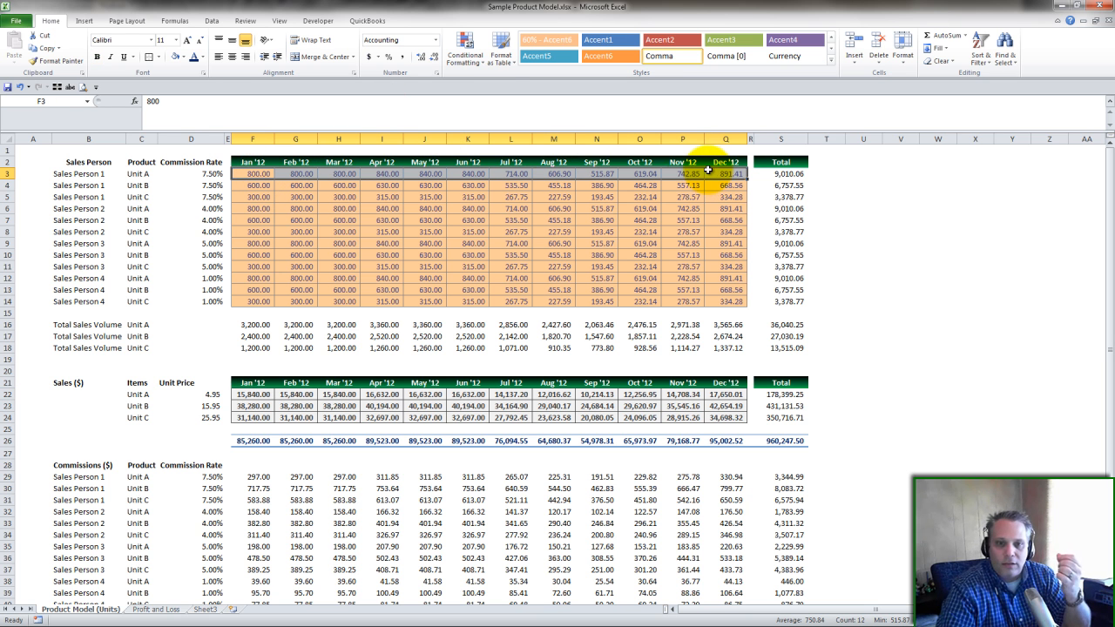
click(259, 206)
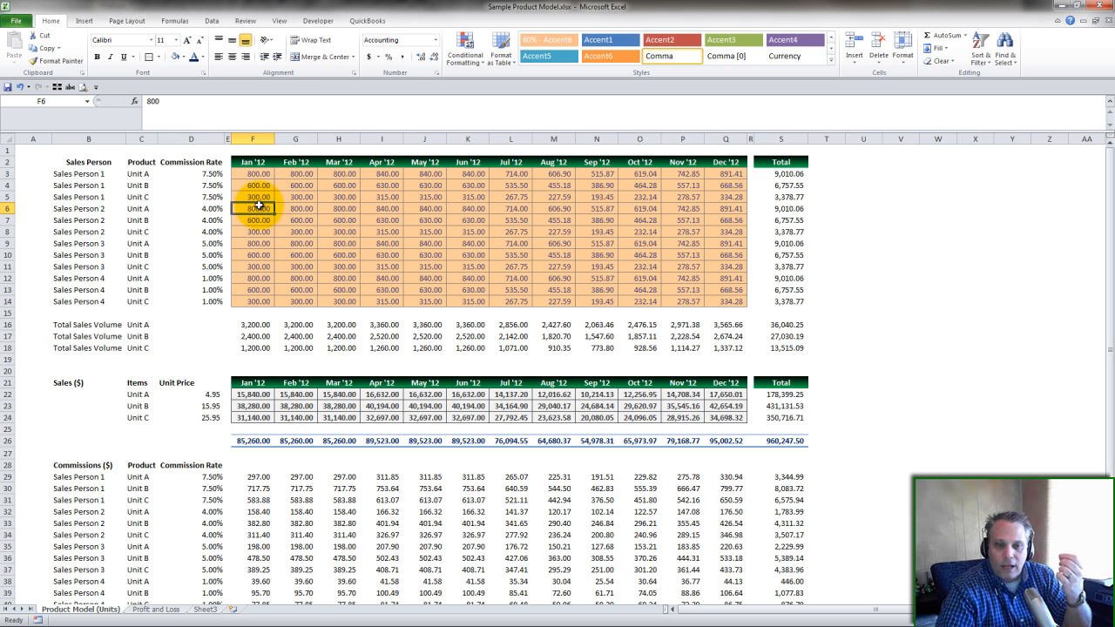
scroll(294, 254, down, 1)
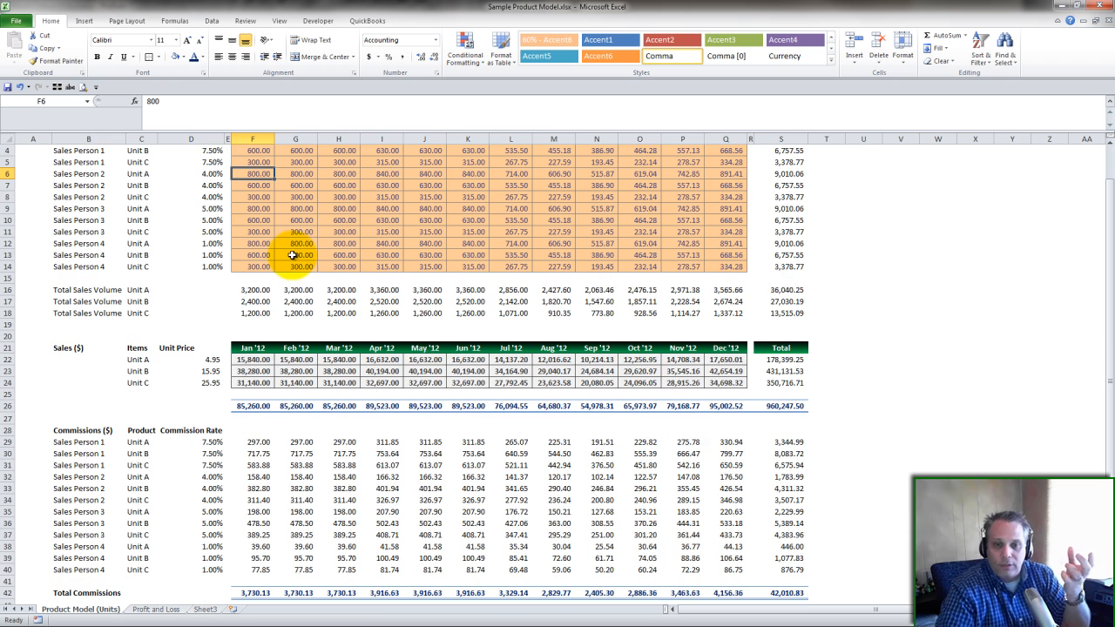
scroll(287, 254, up, 1)
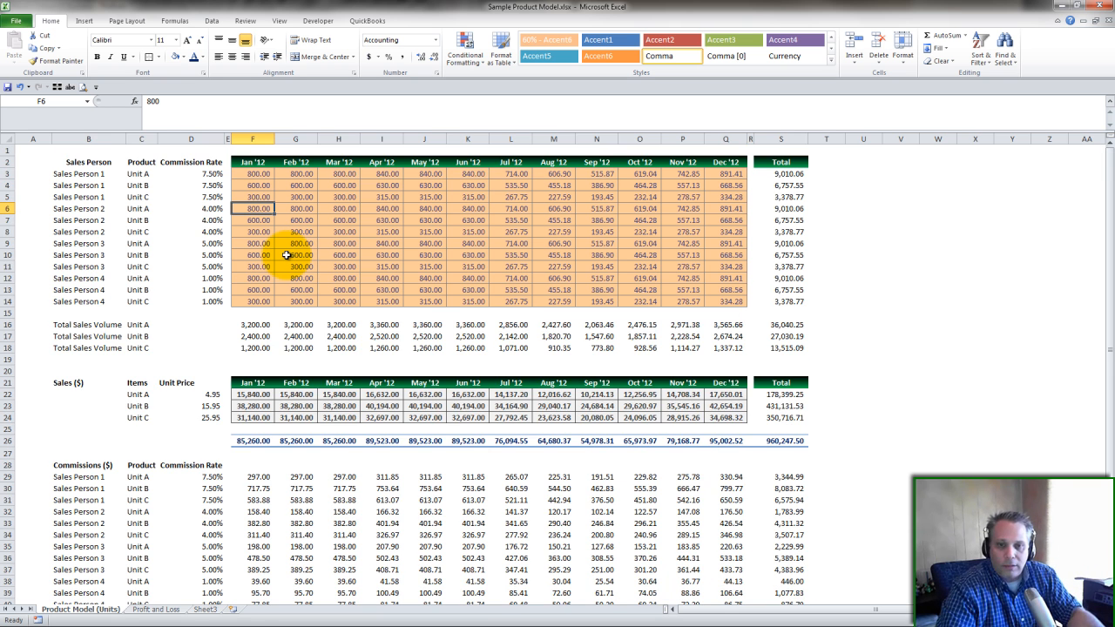
Review January's total cost of goods sold, gross profit and gross profit percentage on the Profit and Loss sheet, plus the empty General and Administrative Costs section.
scroll(287, 261, down, 1)
click(261, 438)
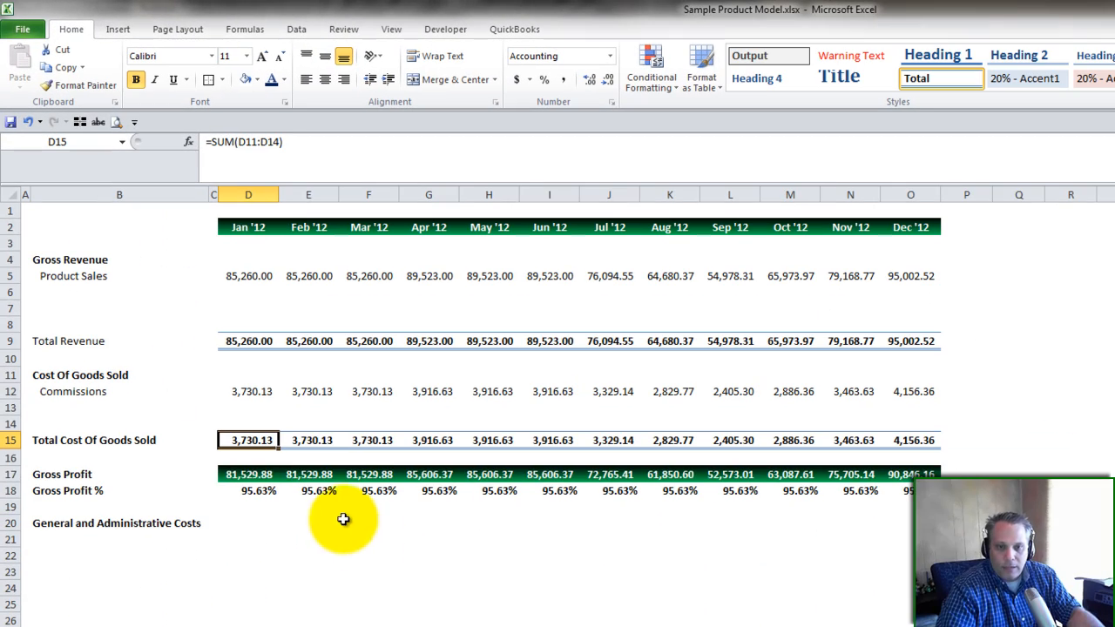
click(10, 475)
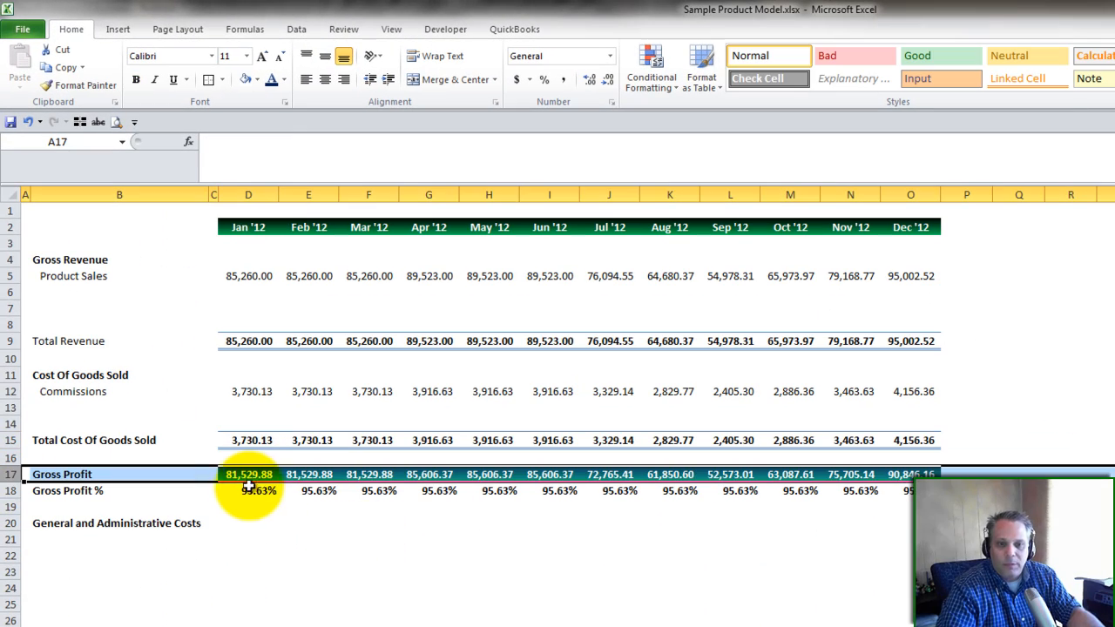
click(251, 490)
click(234, 524)
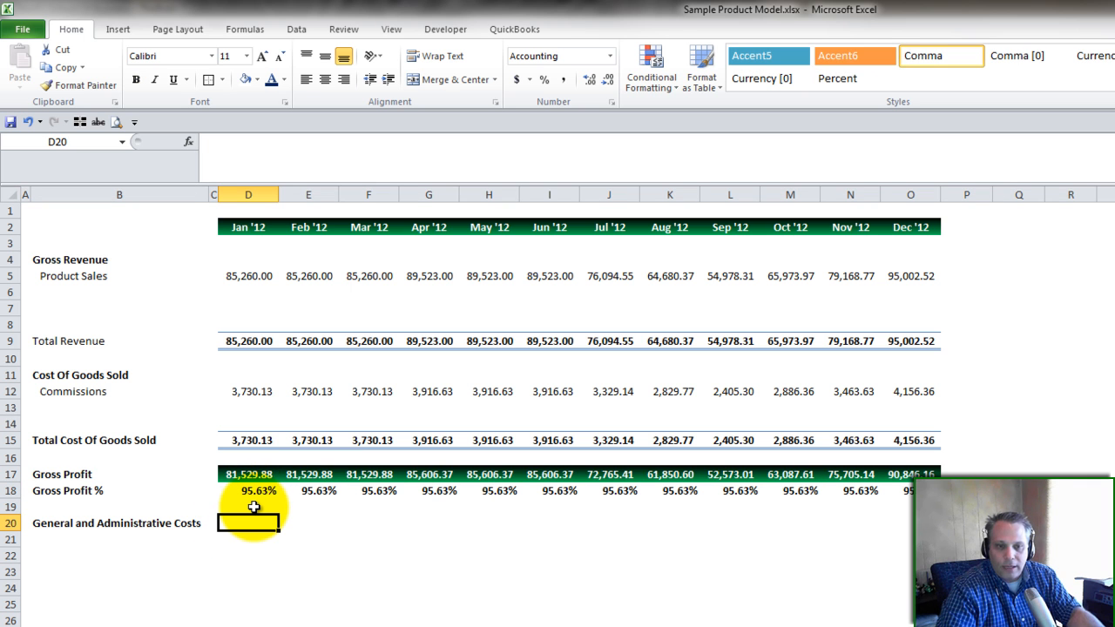
click(244, 492)
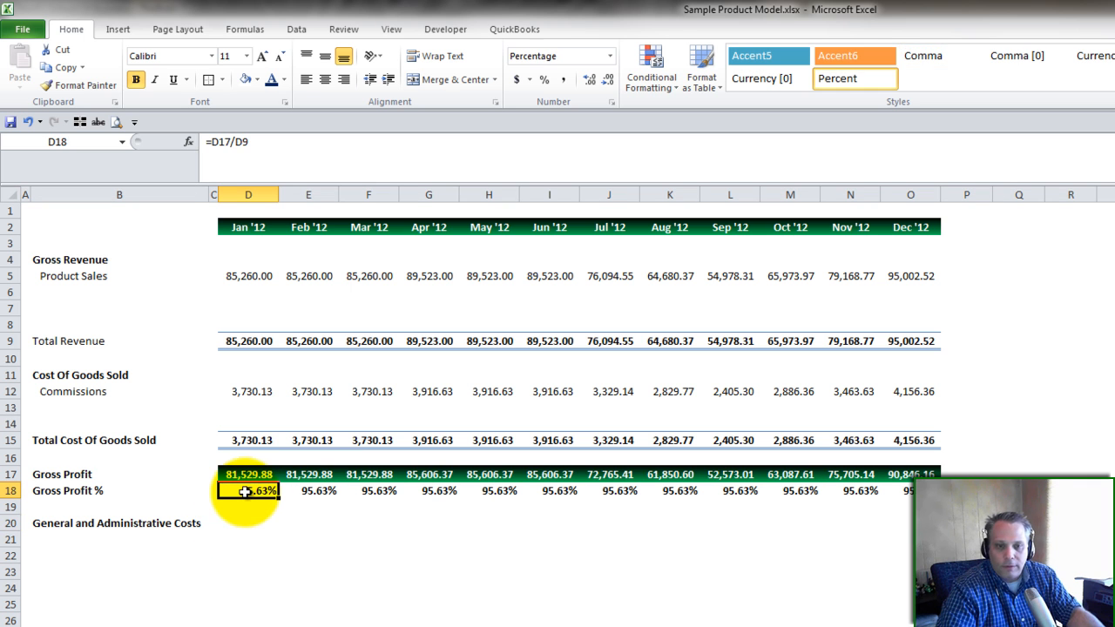
click(34, 538)
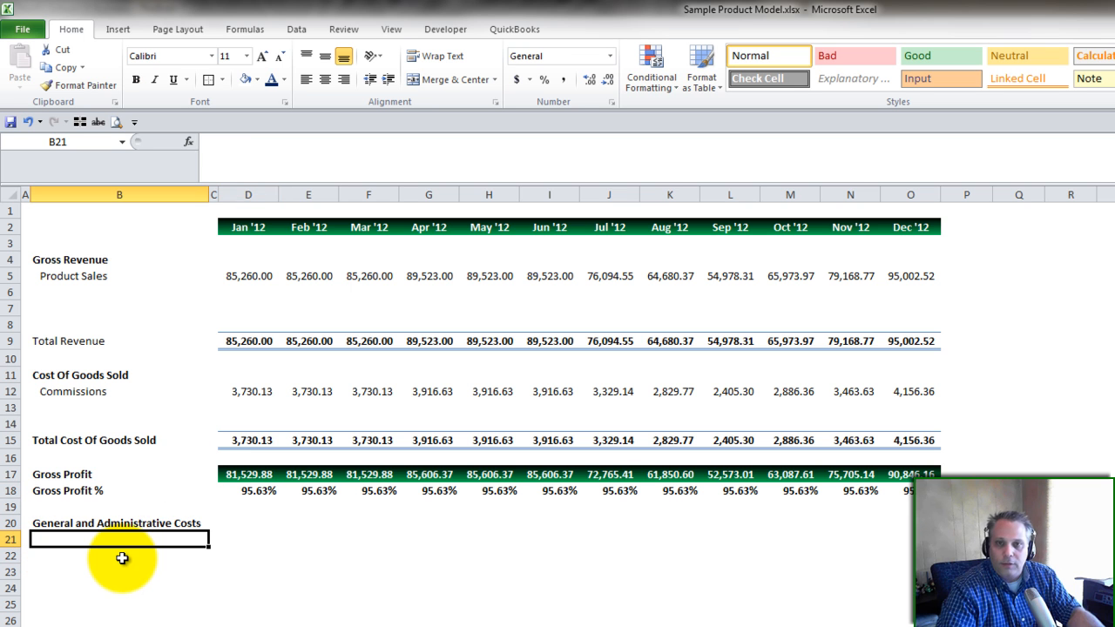